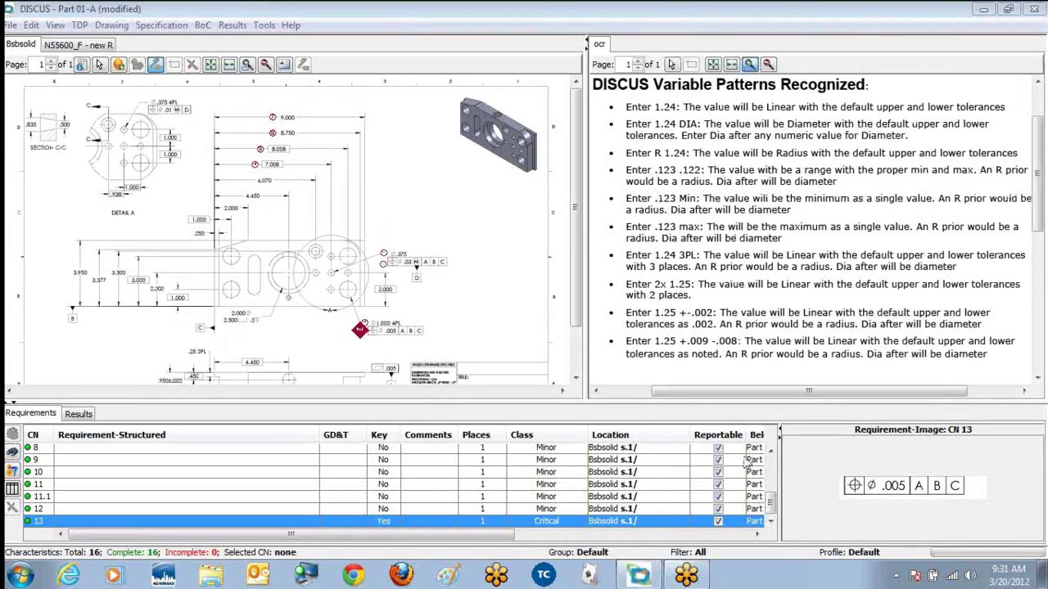
Open the properties of characteristic 1 and compare its full requirement text with the requirement image
left_click_drag(781, 502, 782, 460)
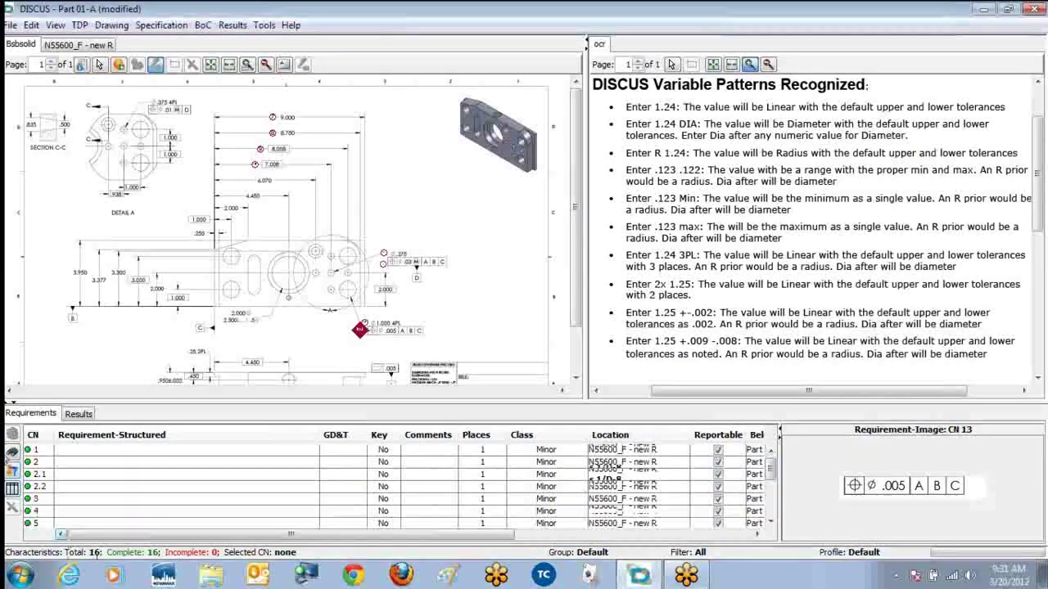
left_click(34, 451)
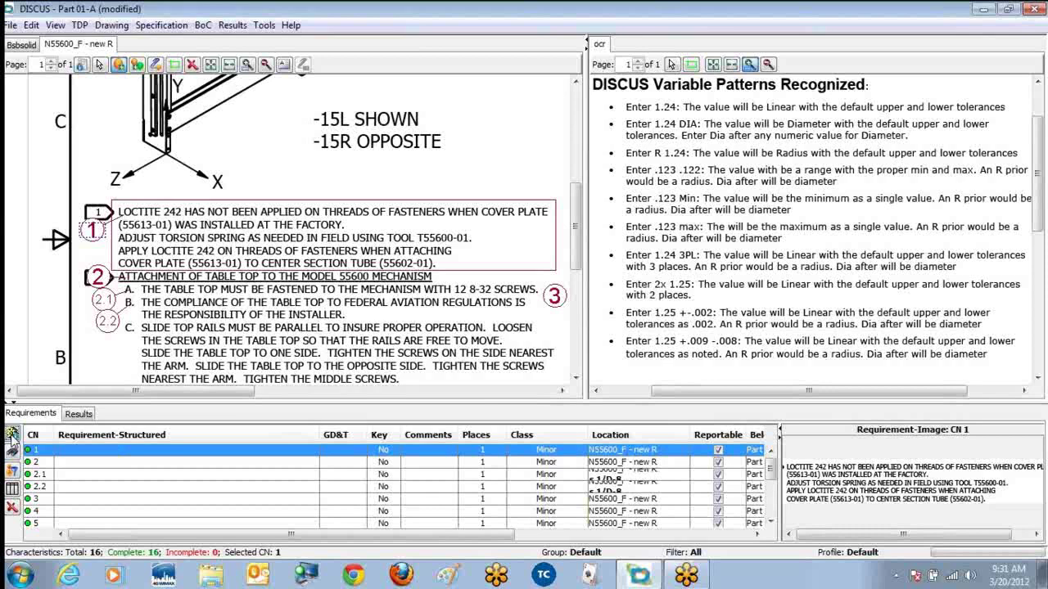
left_click(12, 435)
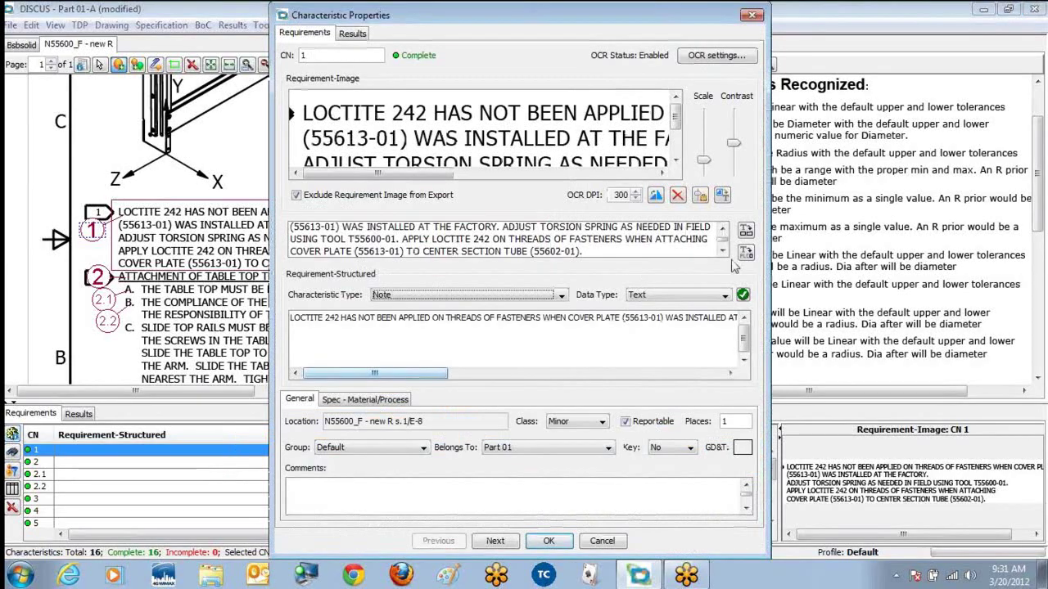
scroll(725, 244, "up", 1)
scroll(726, 244, "up", 1)
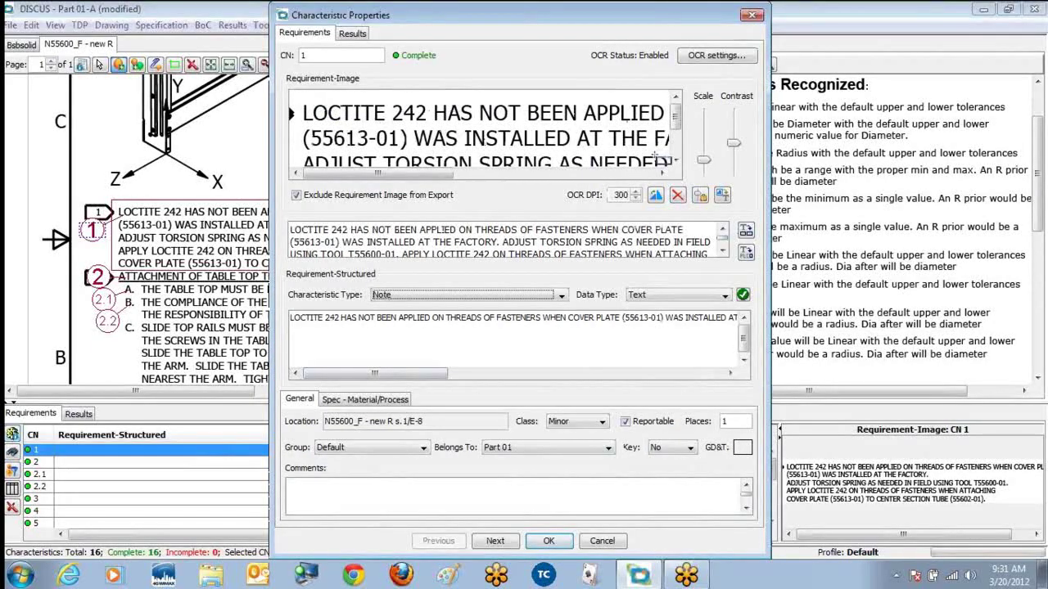
scroll(677, 141, "down", 2)
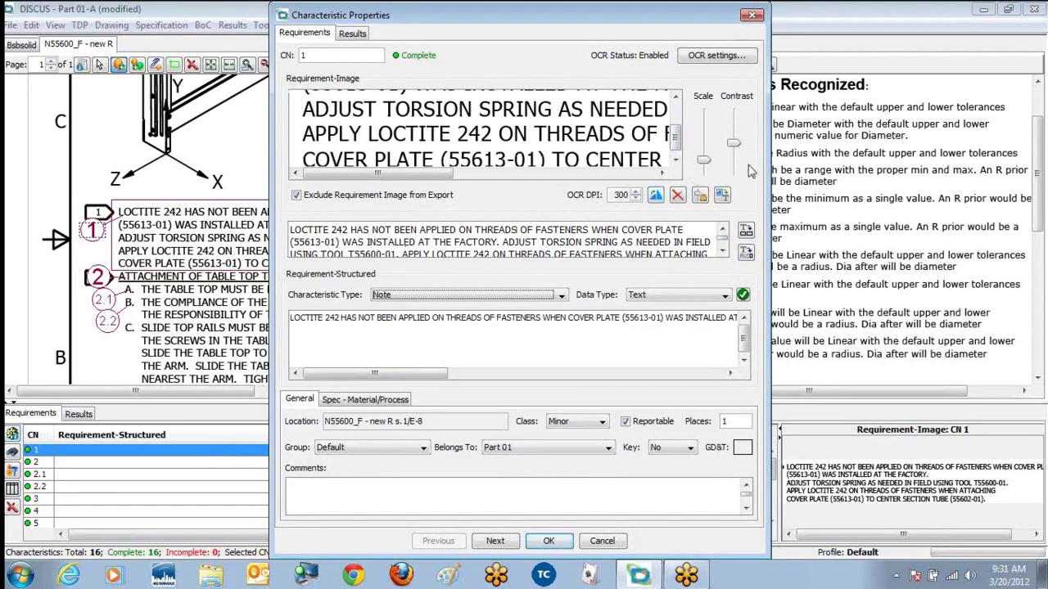
left_click(722, 247)
scroll(724, 248, "up", 1)
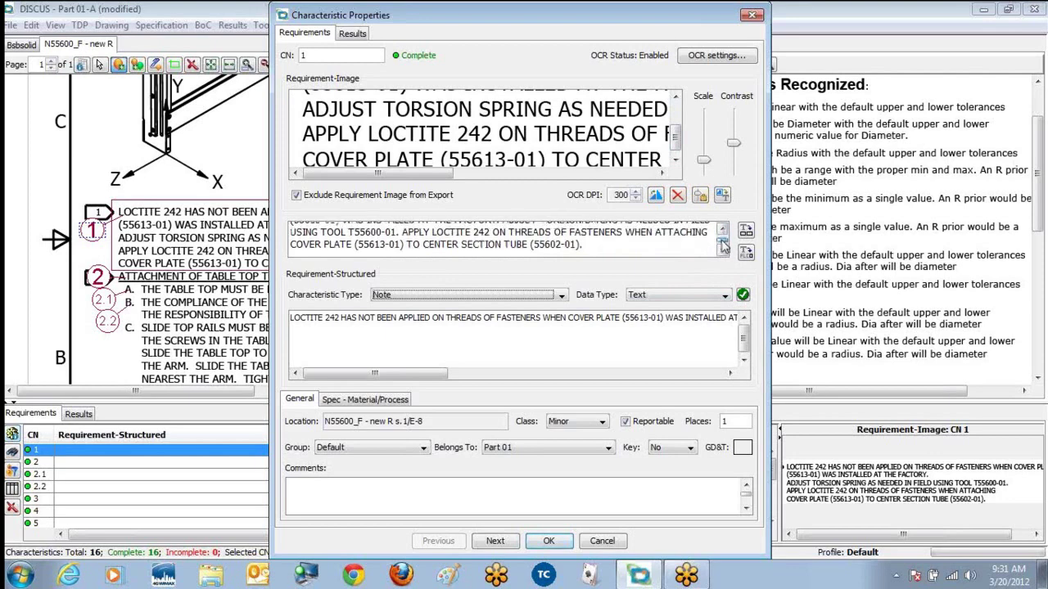
scroll(723, 247, "up", 1)
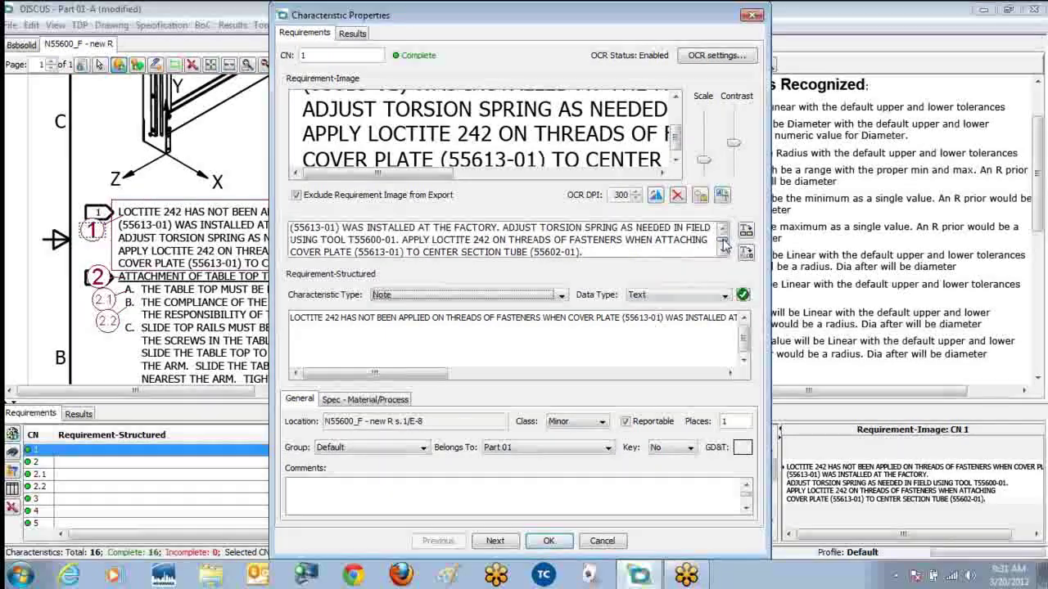
Accept characteristic 1's requirement and delete the stray "~" at the start of characteristic 2's structured note
left_click(501, 547)
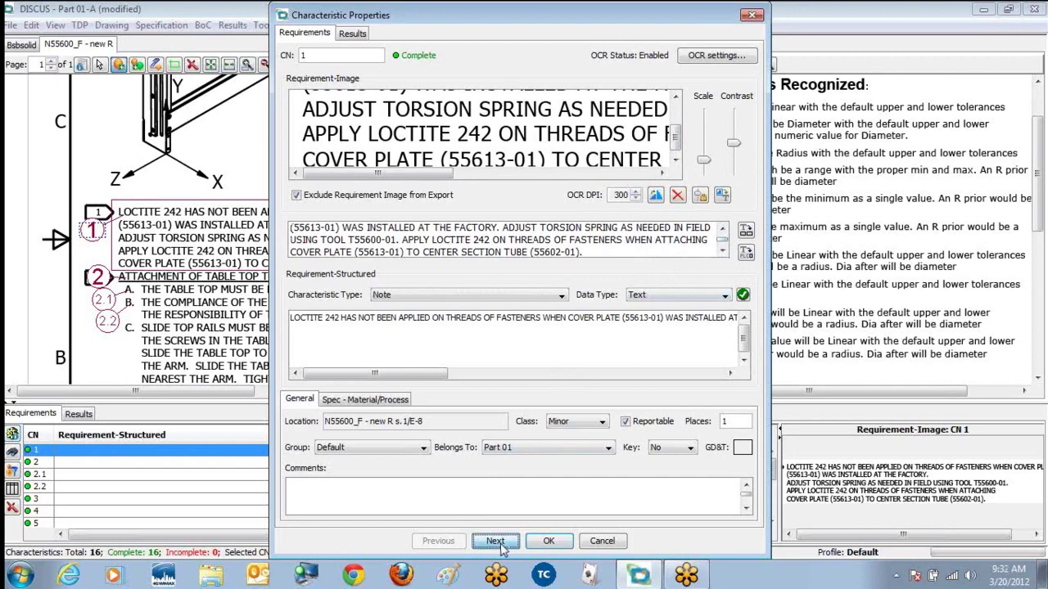
left_click(501, 547)
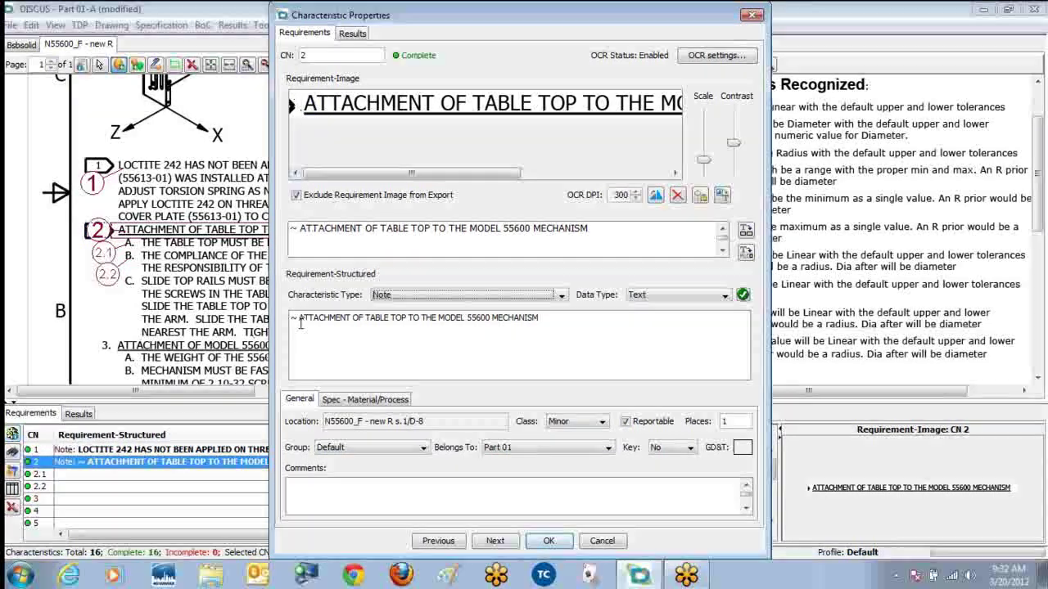
left_click_drag(298, 319, 290, 328)
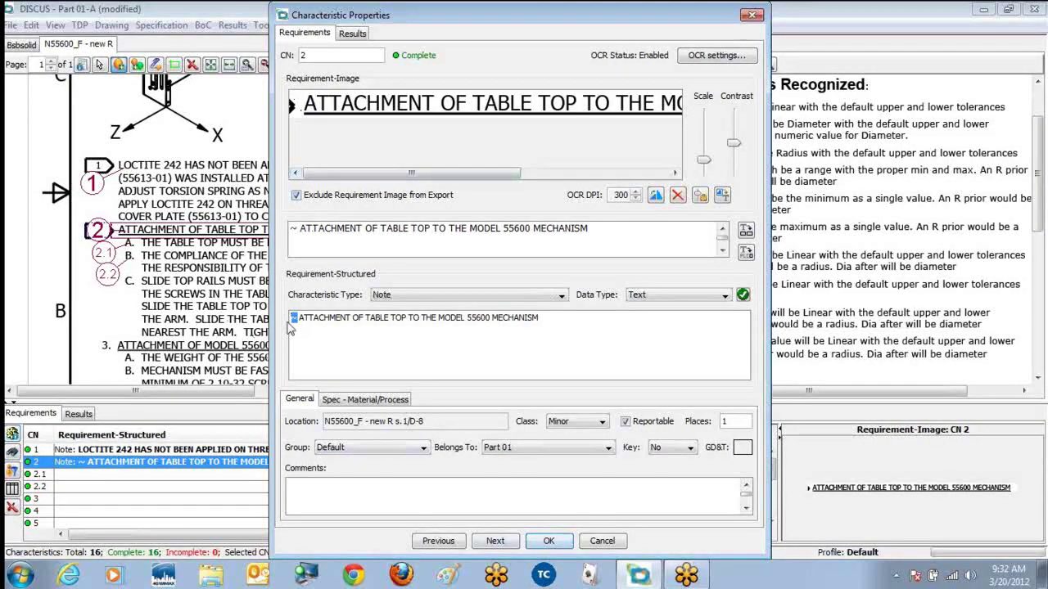
key("Delete")
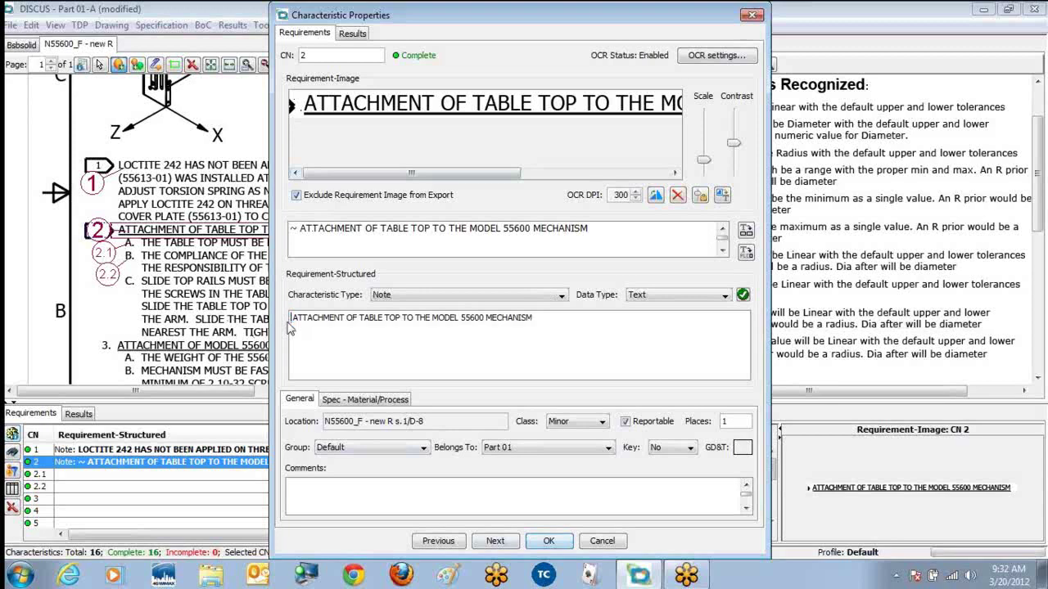
Accept the requirements of characteristics 2, 2.1, 2.2, 3 and 4 as recognized, moving on to characteristic 5
left_click(498, 547)
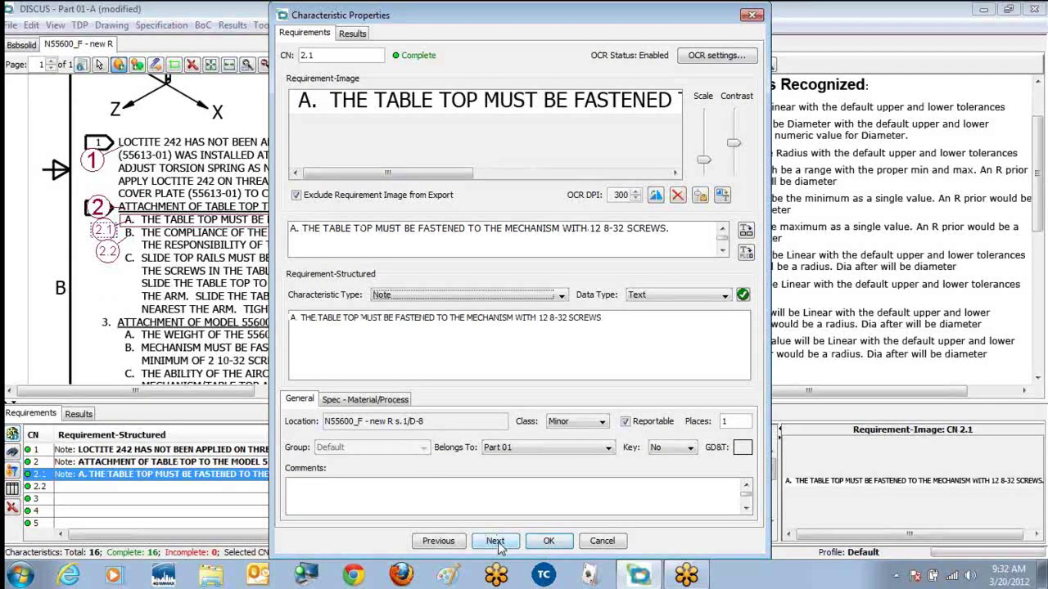
left_click(497, 547)
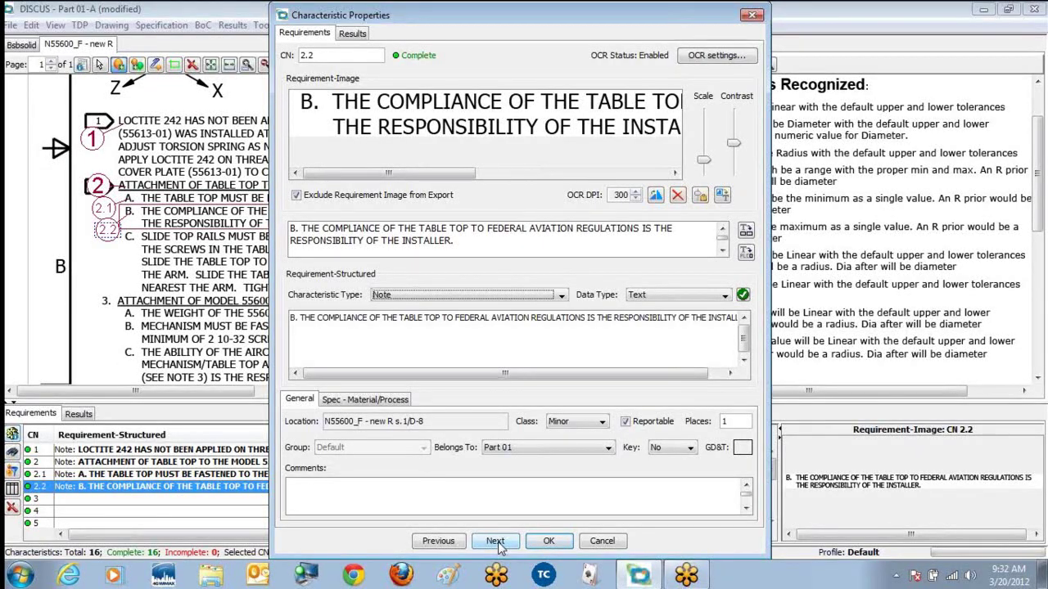
left_click(497, 544)
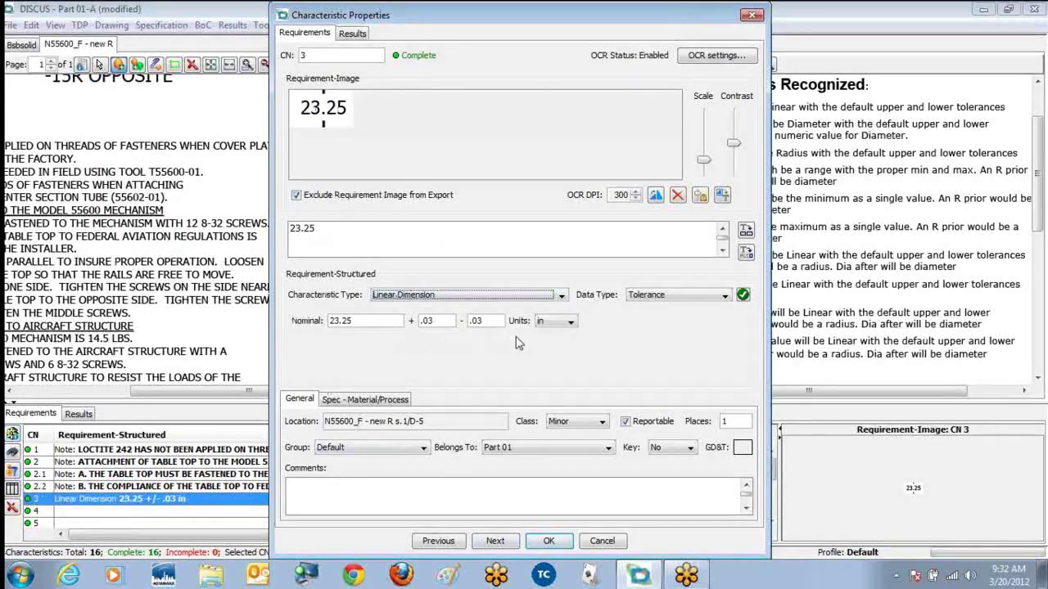
left_click(495, 541)
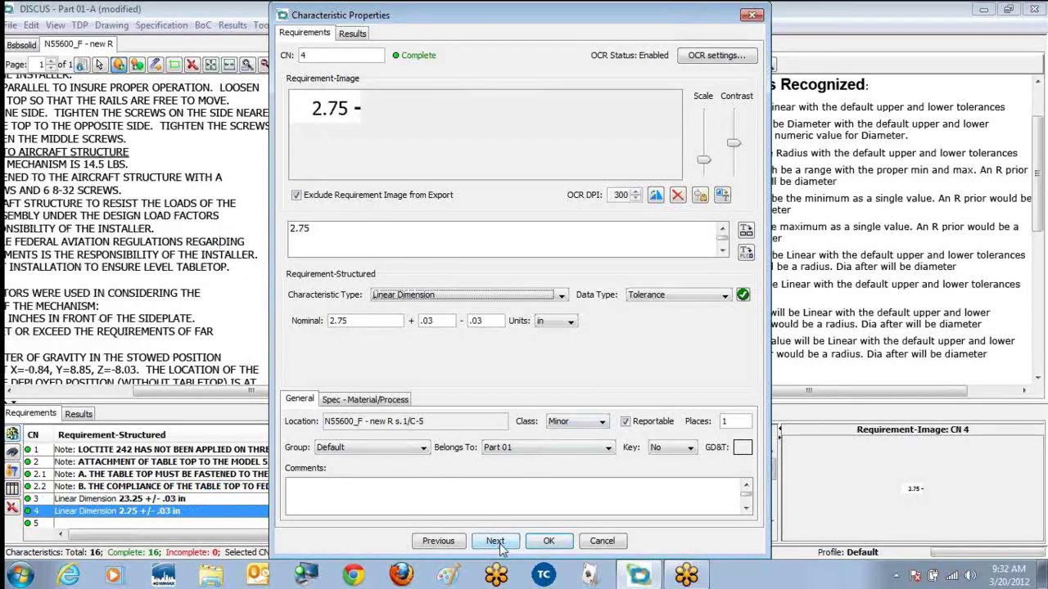
left_click(500, 546)
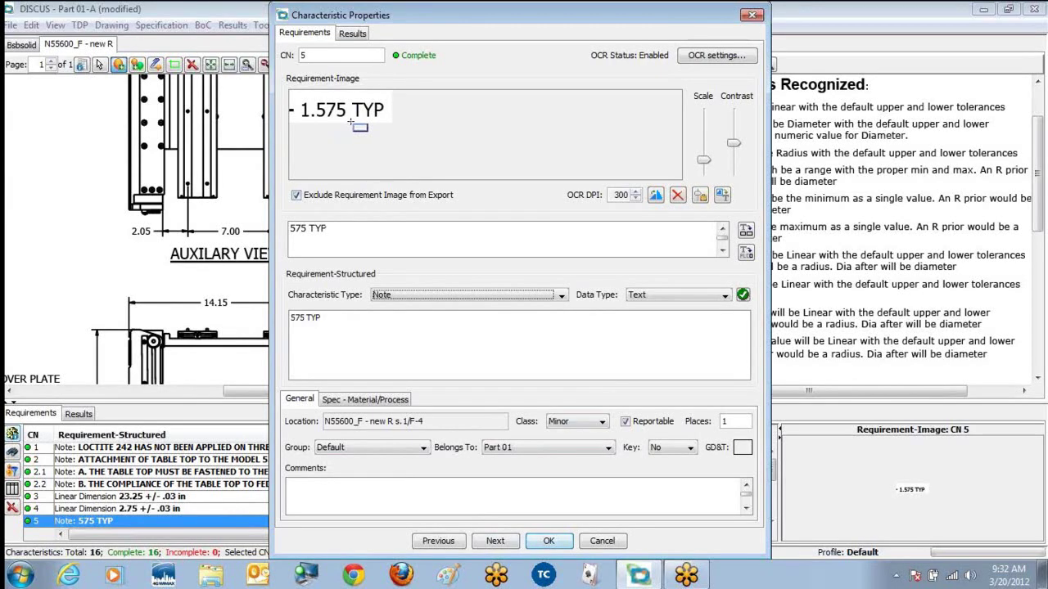
Rerun OCR on only the 1.575 value in characteristic 5's requirement image, and accept the linear dimension
left_click_drag(351, 121, 300, 95)
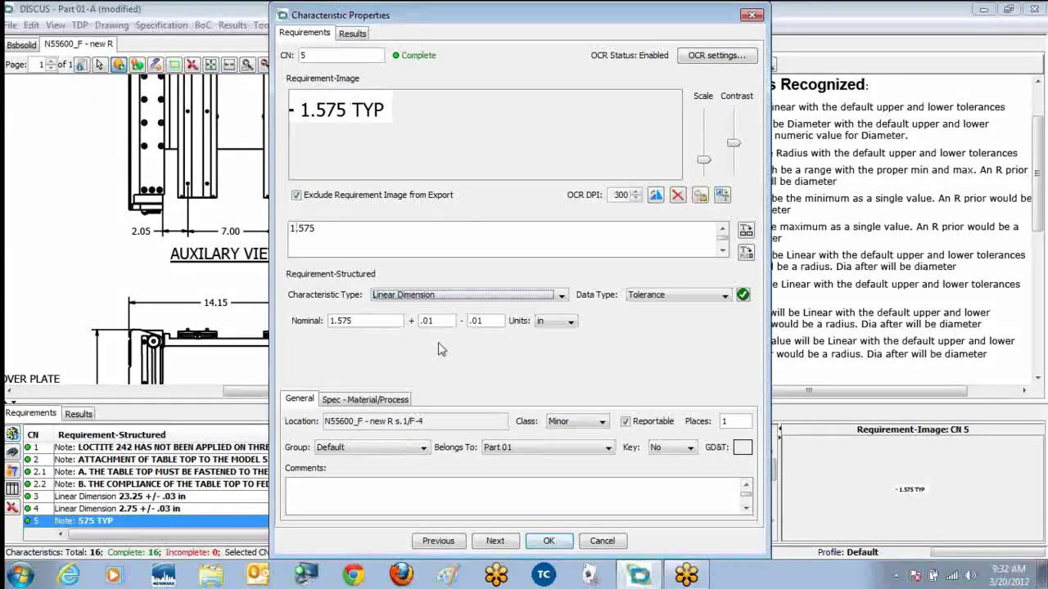
left_click(434, 321)
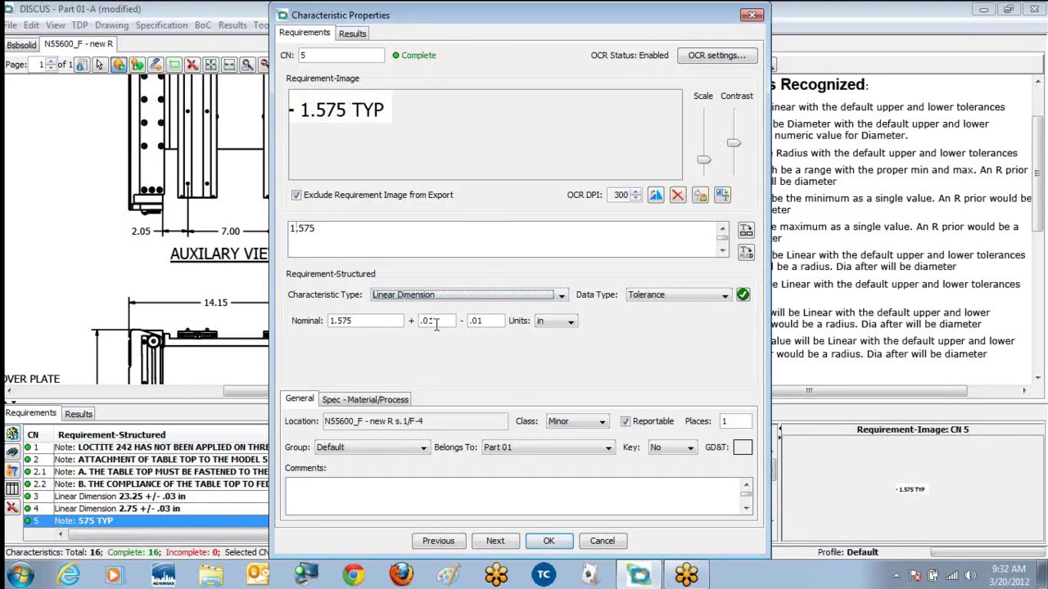
left_click(495, 541)
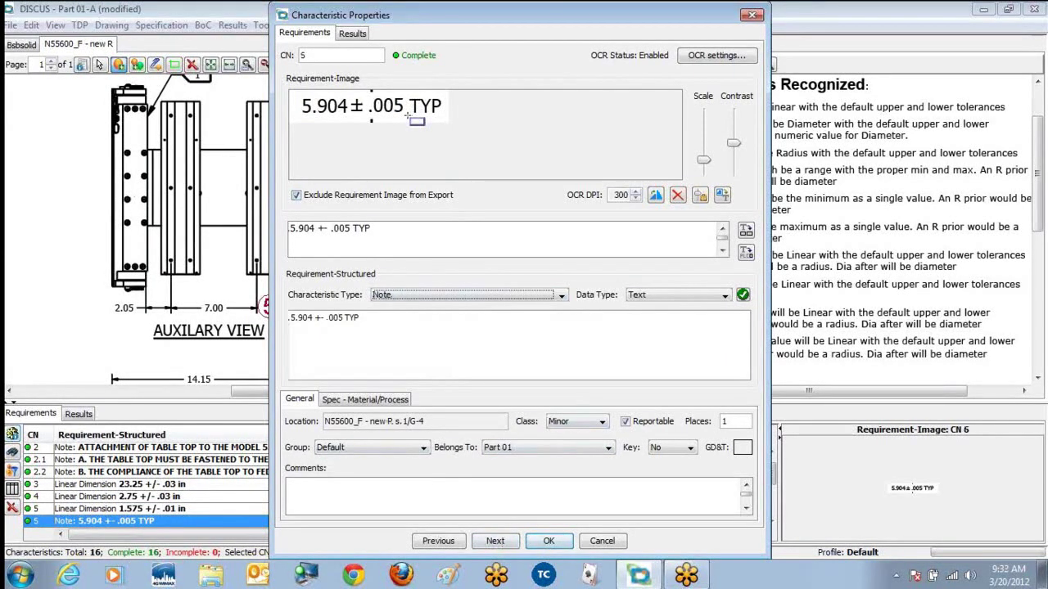
Rerun OCR on only 5.904 ± .005 in characteristic 6's image, and accept characteristics 6 through 8
left_click_drag(406, 117, 299, 98)
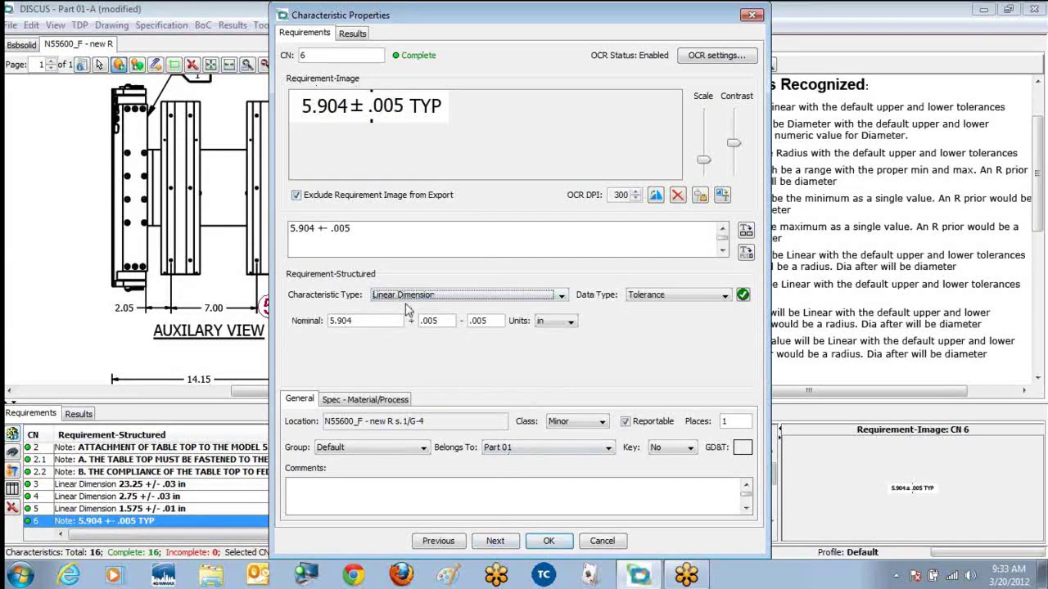
left_click(498, 543)
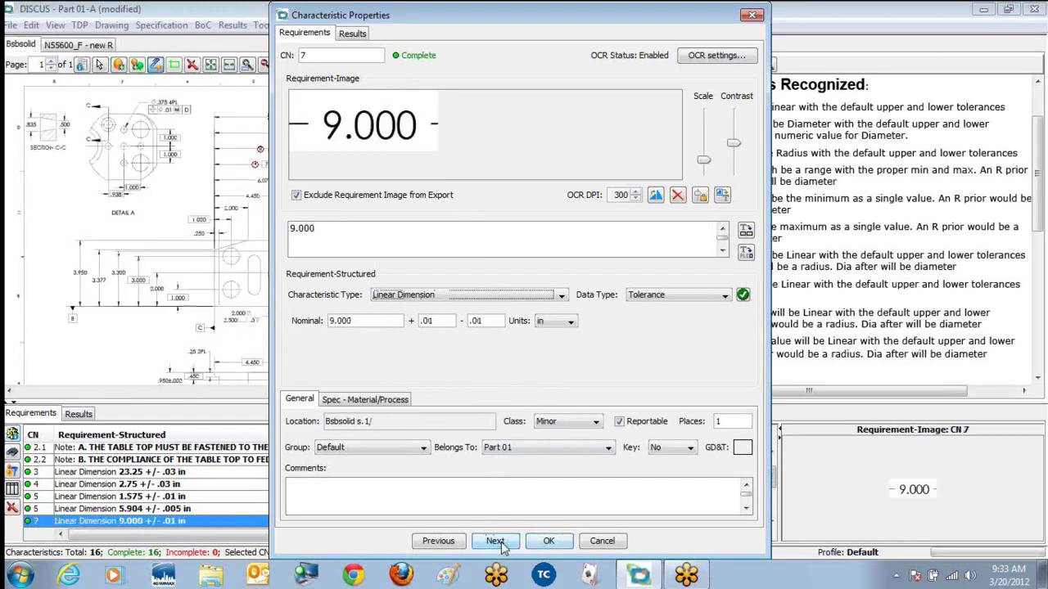
left_click(496, 541)
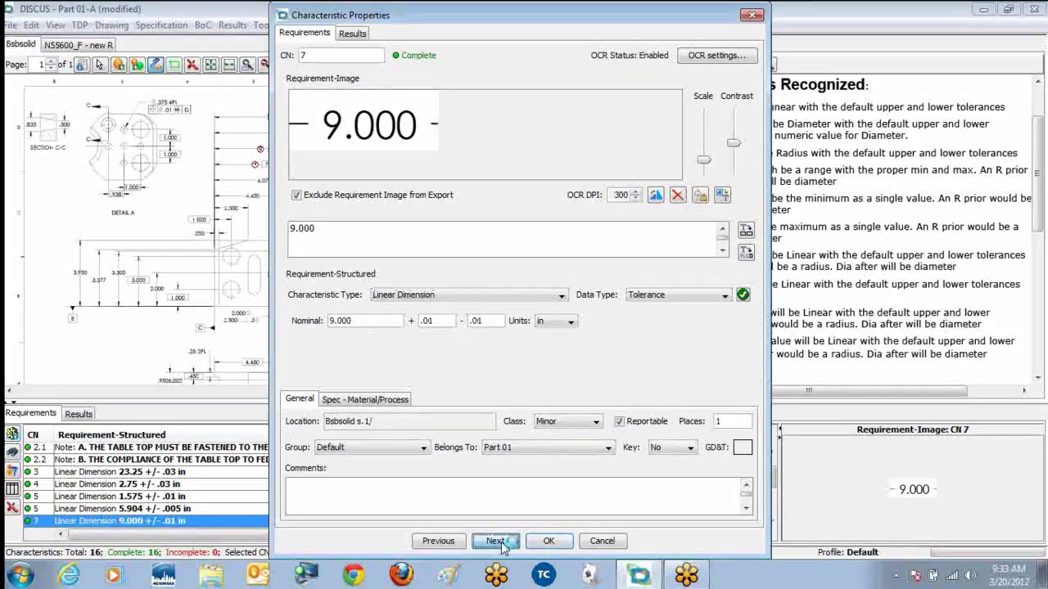
left_click(498, 542)
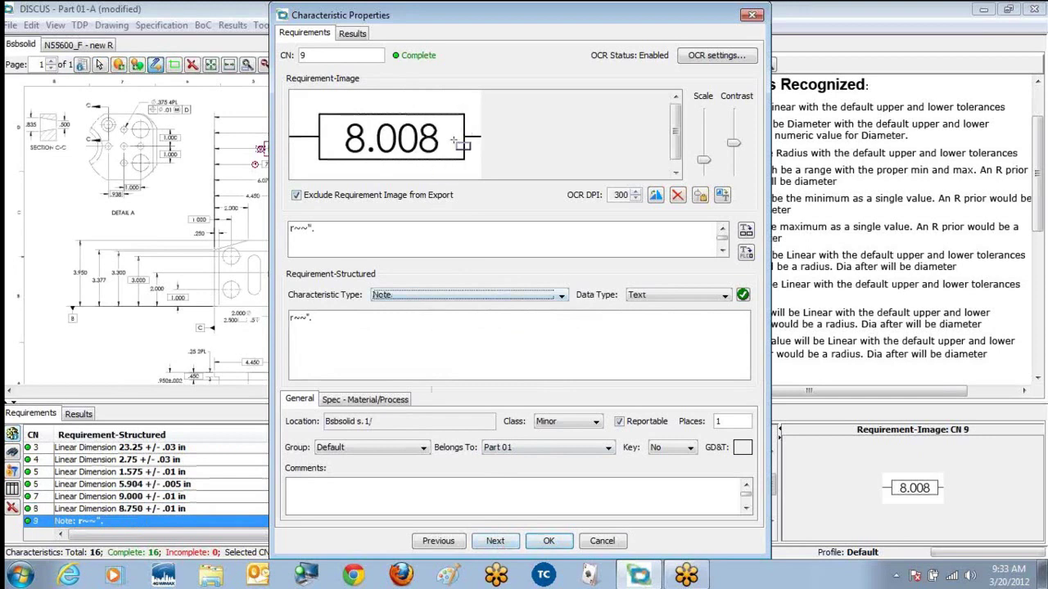
Try OCR on the boxed 8.008 of characteristic 9, and replace its requirement text with 8.000, converted to structured fields
left_click_drag(445, 155, 342, 119)
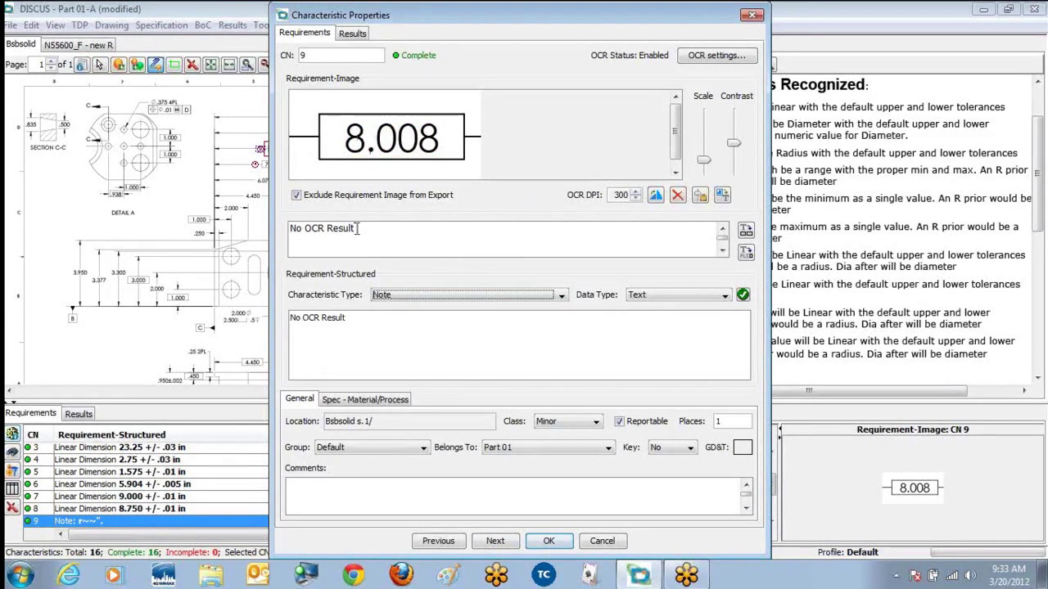
left_click_drag(356, 228, 265, 227)
type("8")
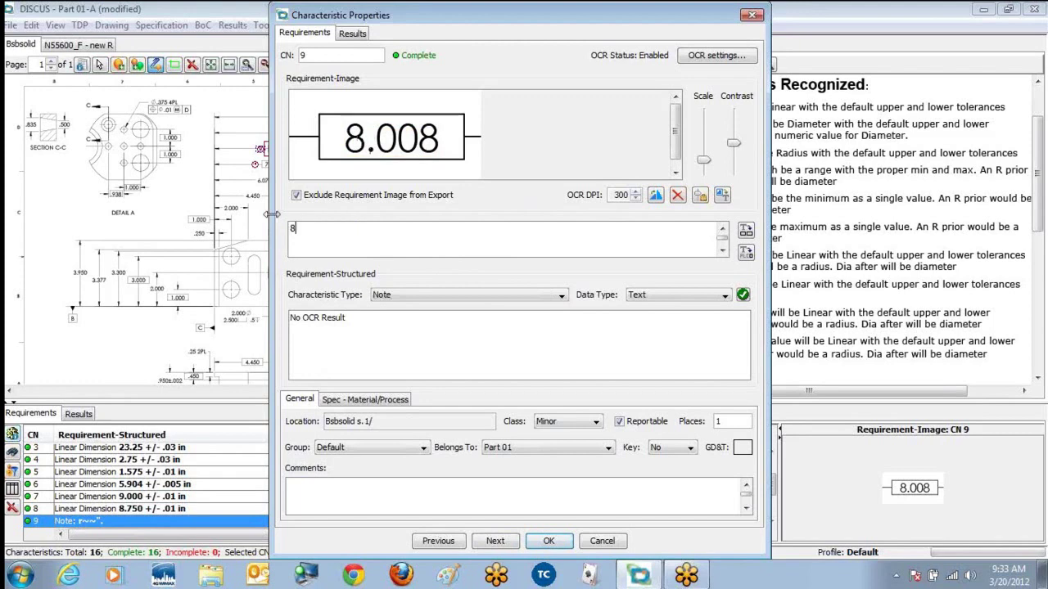
type(".00")
left_click(746, 233)
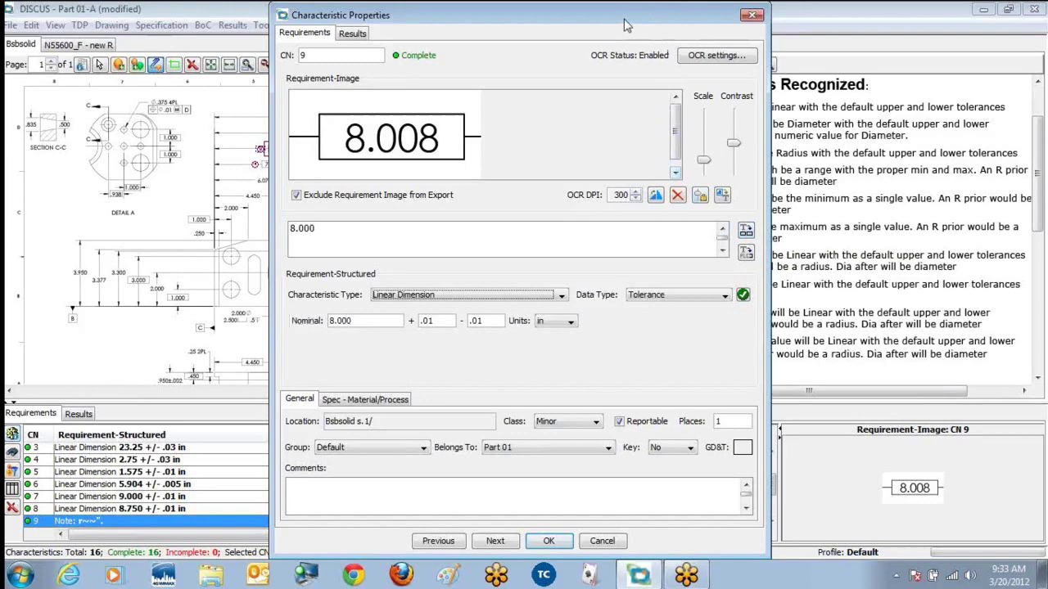
Test the diameter pattern on characteristic 9 by converting "8.000 dia" to structured fields, and remove the "dia" suffix
left_click_drag(624, 26, 476, 7)
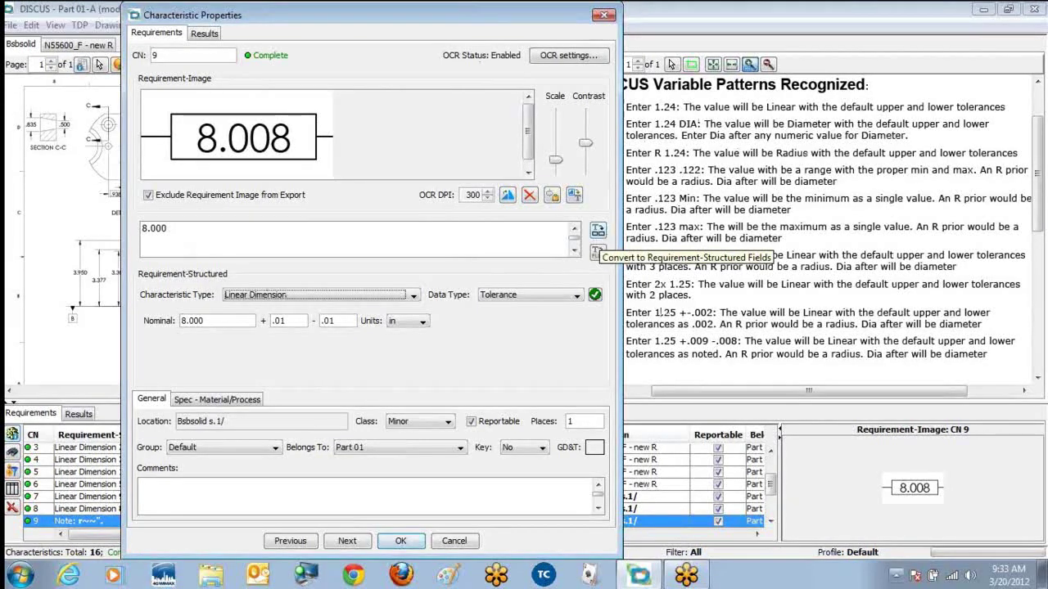
left_click(183, 229)
type("dia")
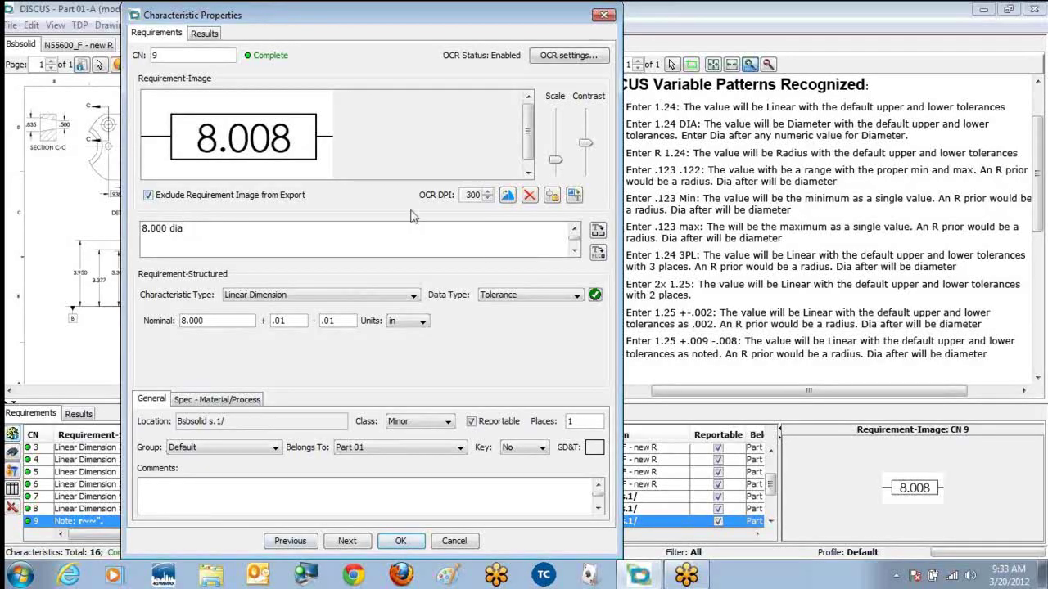
left_click(597, 231)
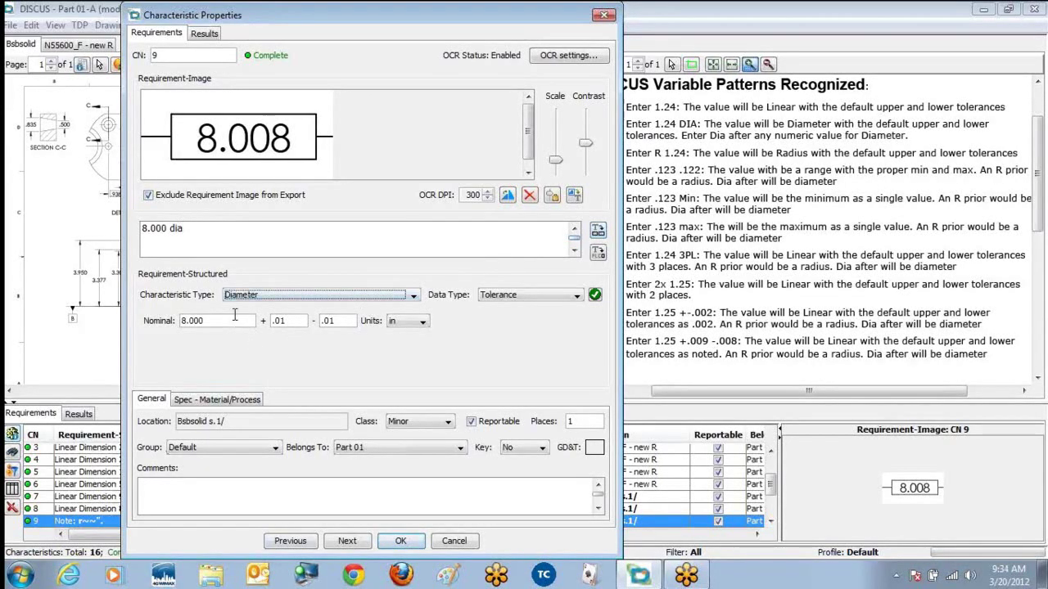
left_click_drag(170, 229, 196, 229)
key("BackSpace")
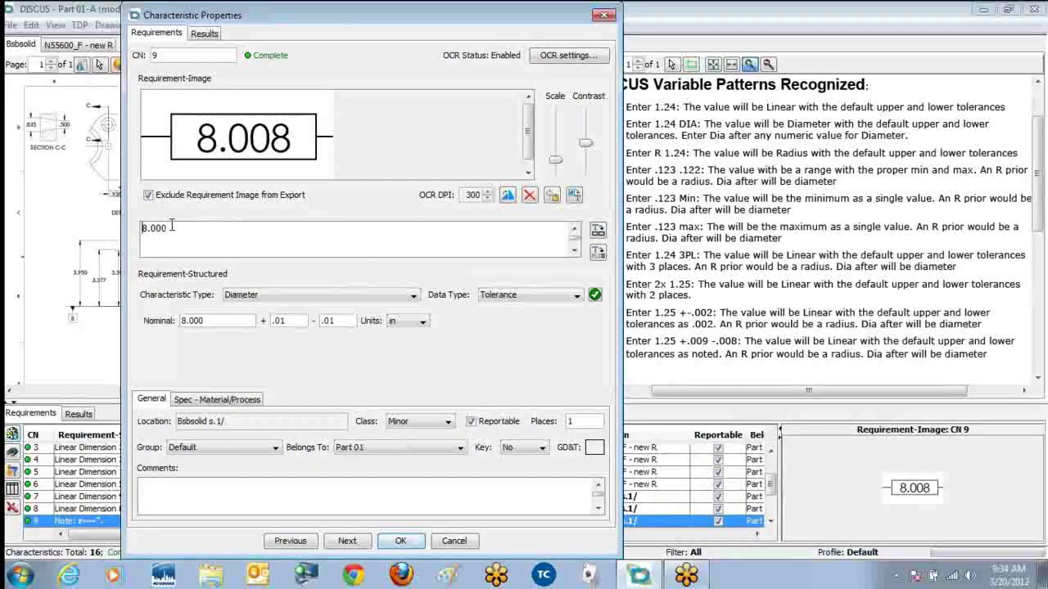
Prefix characteristic 9's requirement text with "r" and convert "r 8.000" to a structured radius
left_click(142, 228)
type("r")
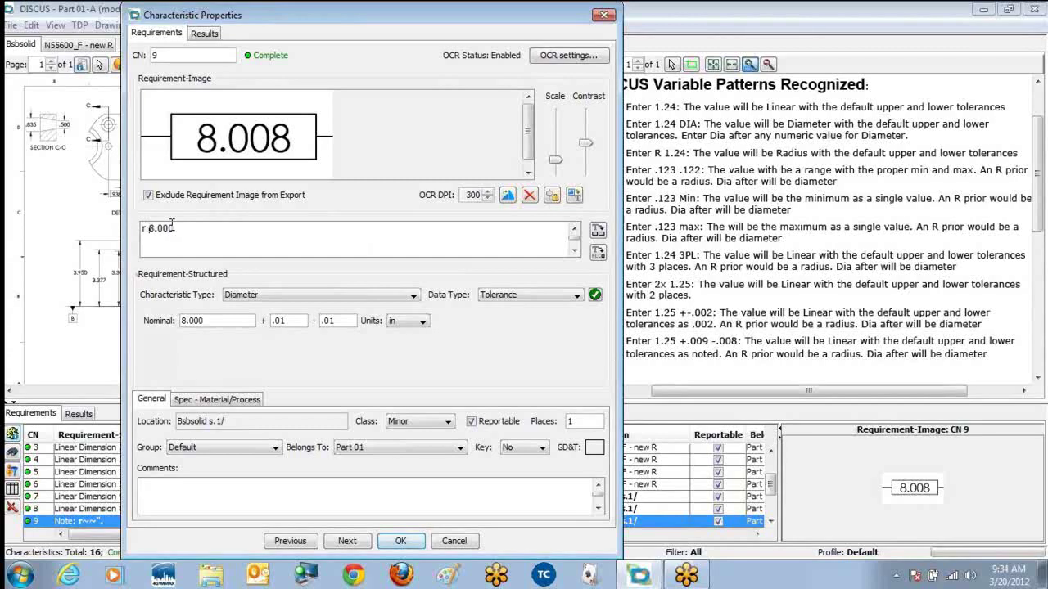
left_click(597, 231)
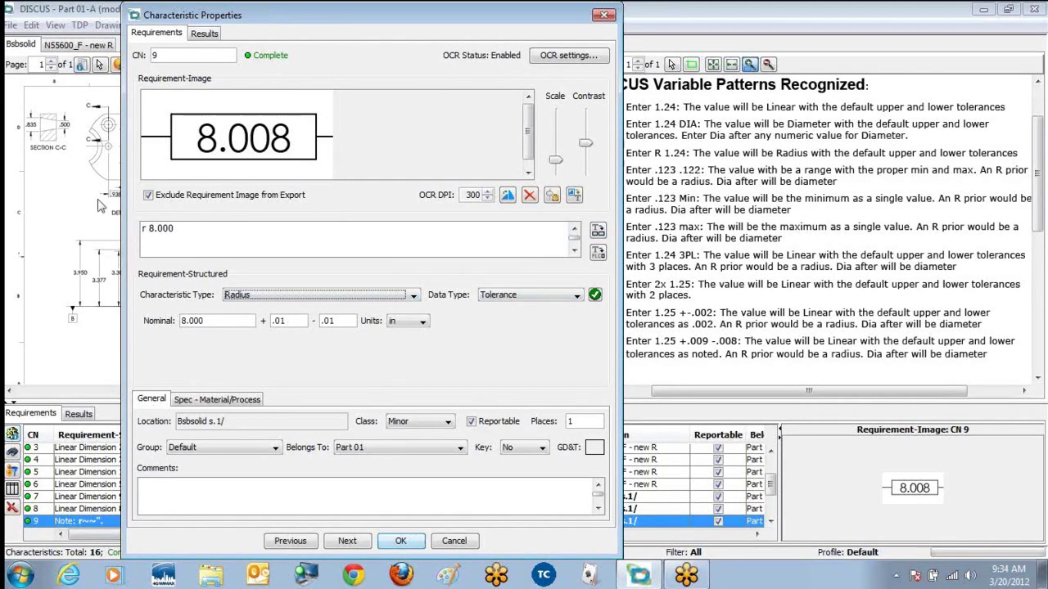
Append 8.008 to characteristic 9's requirement text and convert "r 8.000 8.008" to a structured radius range
left_click(187, 230)
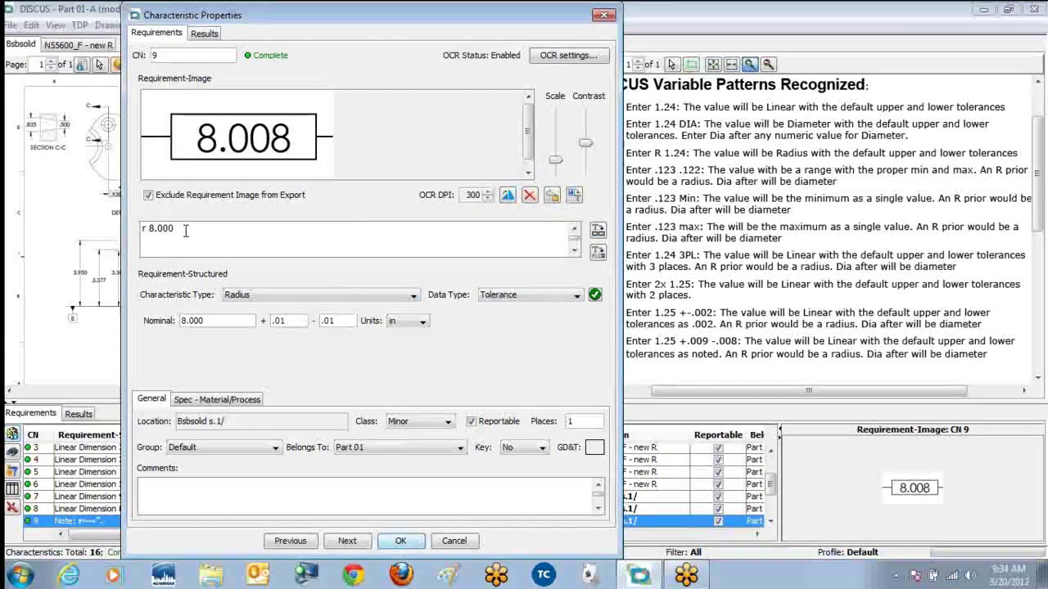
type("8.00")
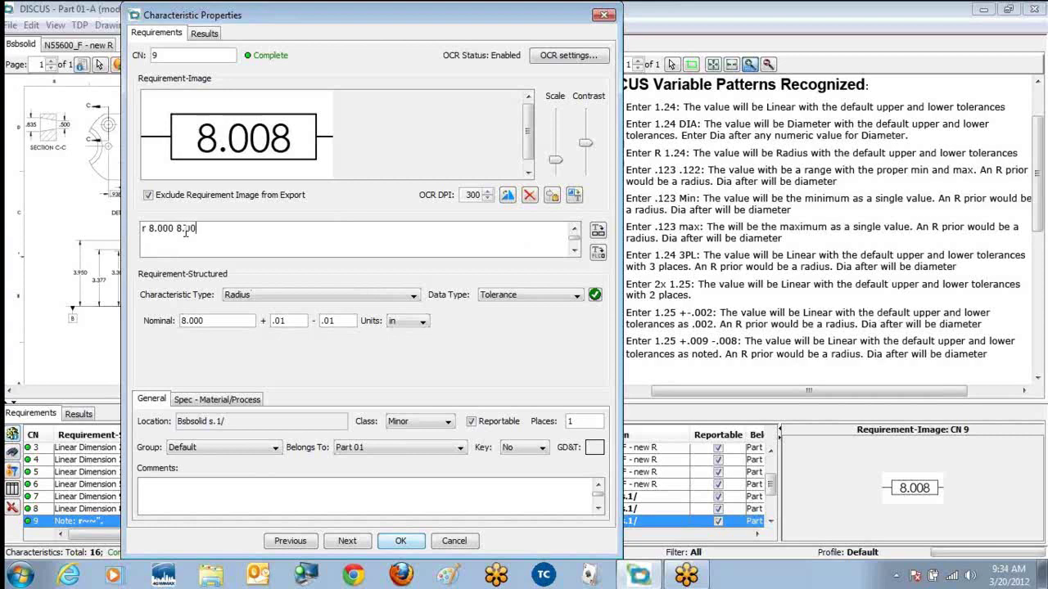
type("8.")
left_click(598, 232)
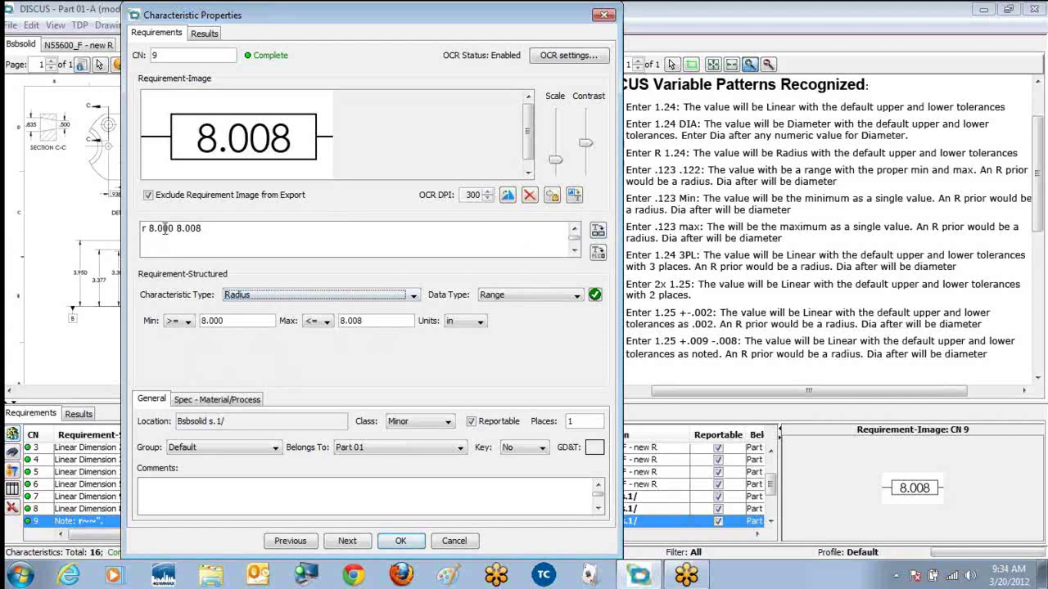
Change 8.000 to 8.010 in characteristic 9's requirement text and convert "r 8.010 8.008" to a structured radius range
left_click_drag(161, 229, 172, 230)
type("10")
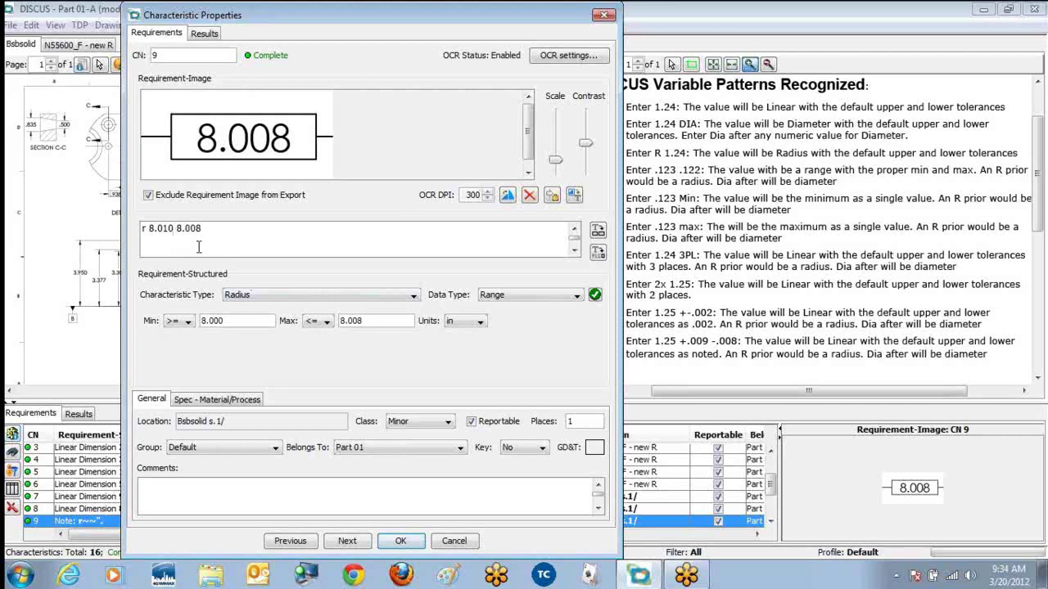
left_click(598, 230)
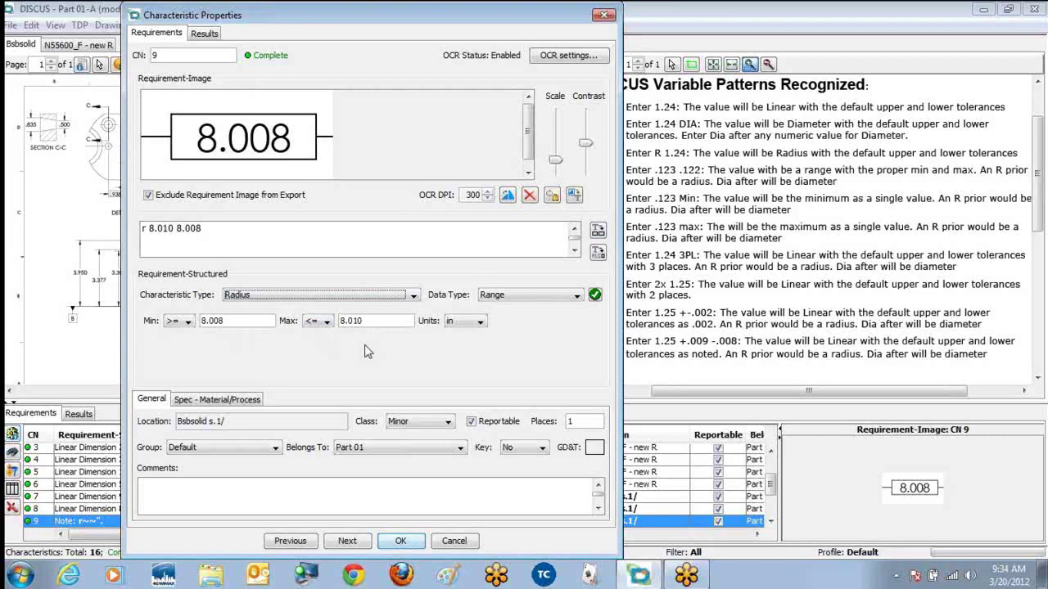
Append "3pl" to characteristic 9's requirement text and convert "r 8.010 8.008 3pl" to structured fields
left_click(143, 229)
type("r")
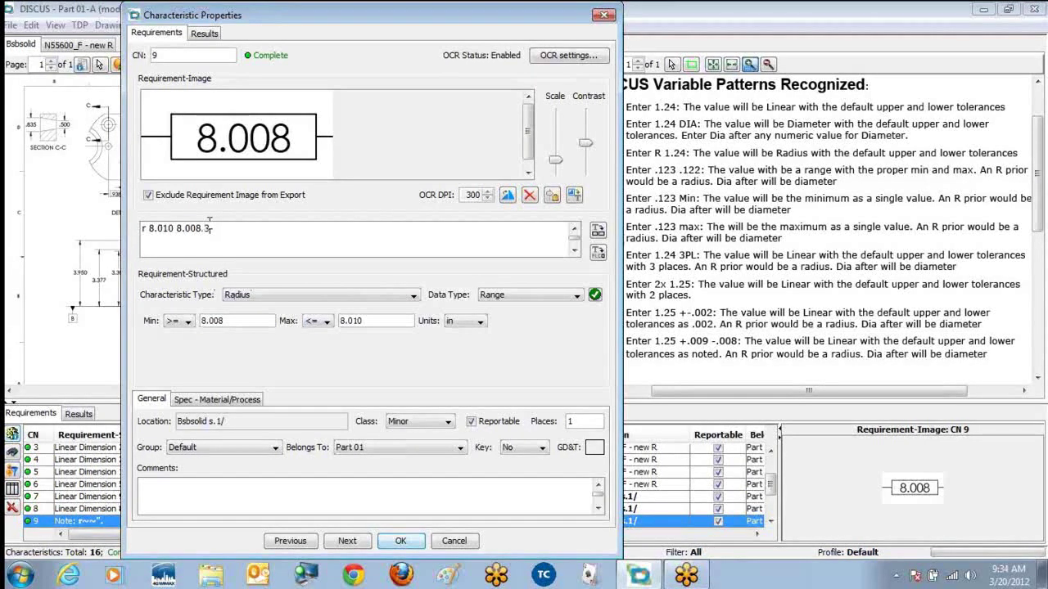
left_click(598, 231)
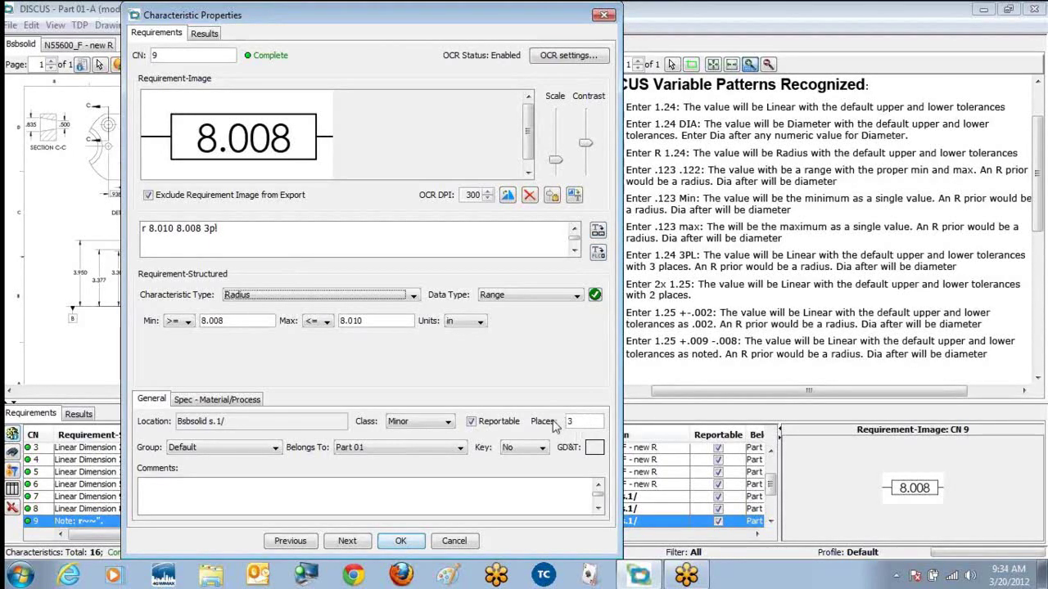
Replace the "r" prefix with "4x" and "3pl" with "dia", and convert "4x 8.010 8.008 dia" to a structured diameter range
left_click(144, 228)
left_click_drag(146, 228, 135, 228)
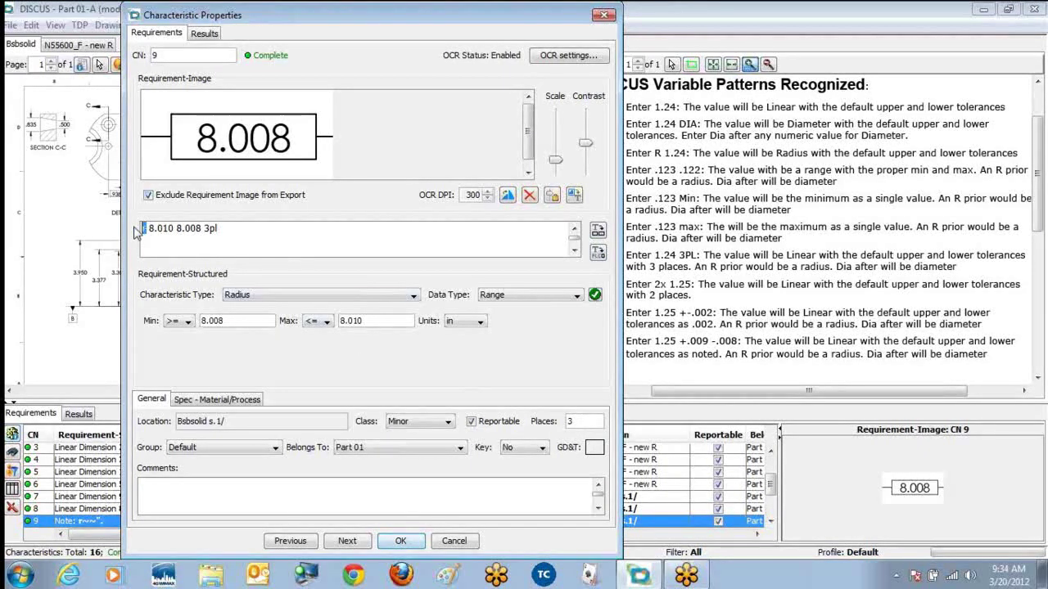
type("4x")
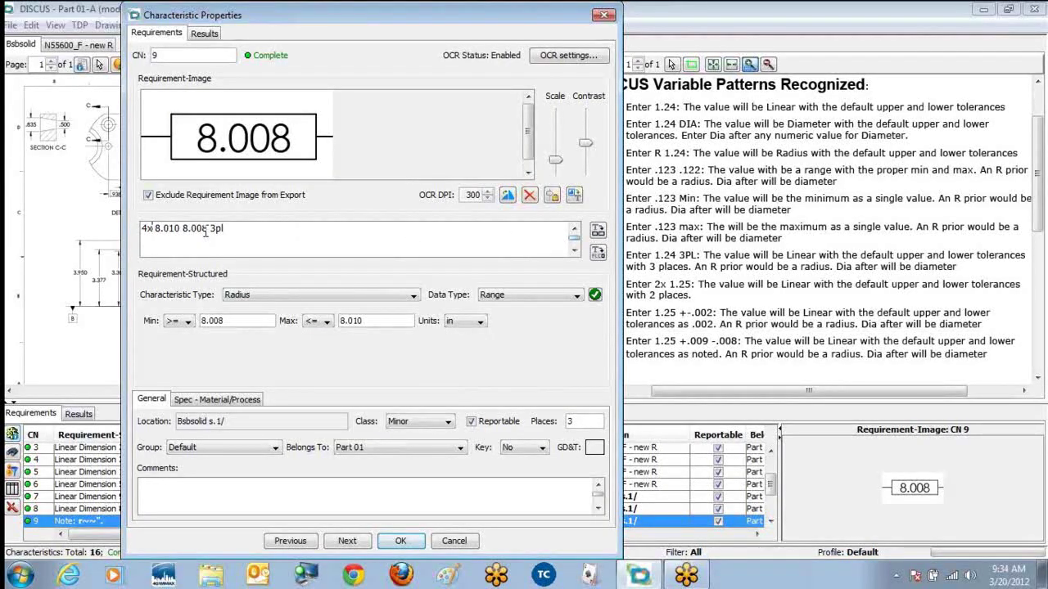
left_click_drag(211, 232, 232, 237)
type("o")
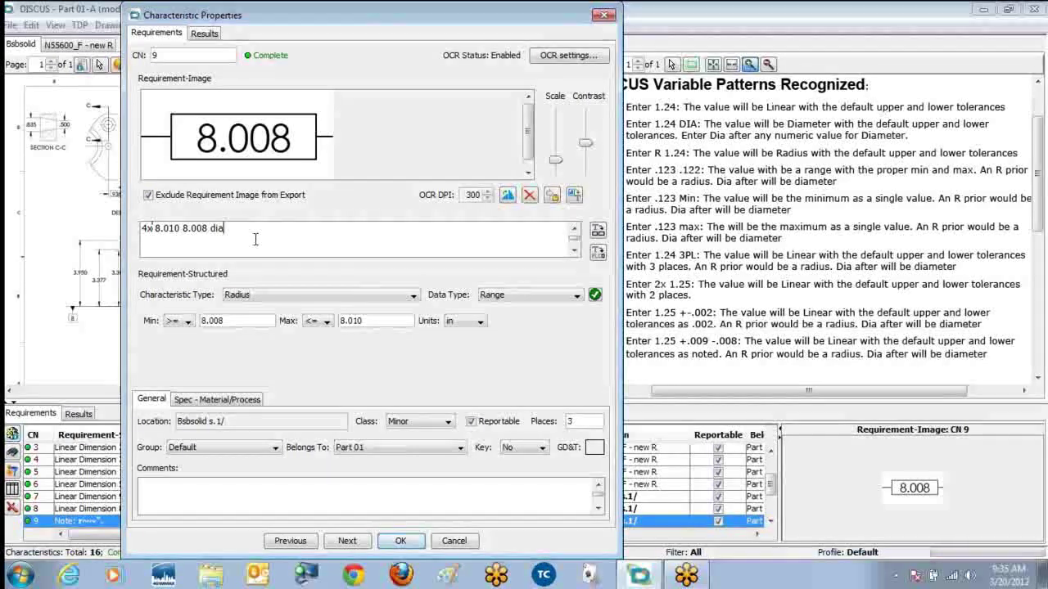
left_click(597, 232)
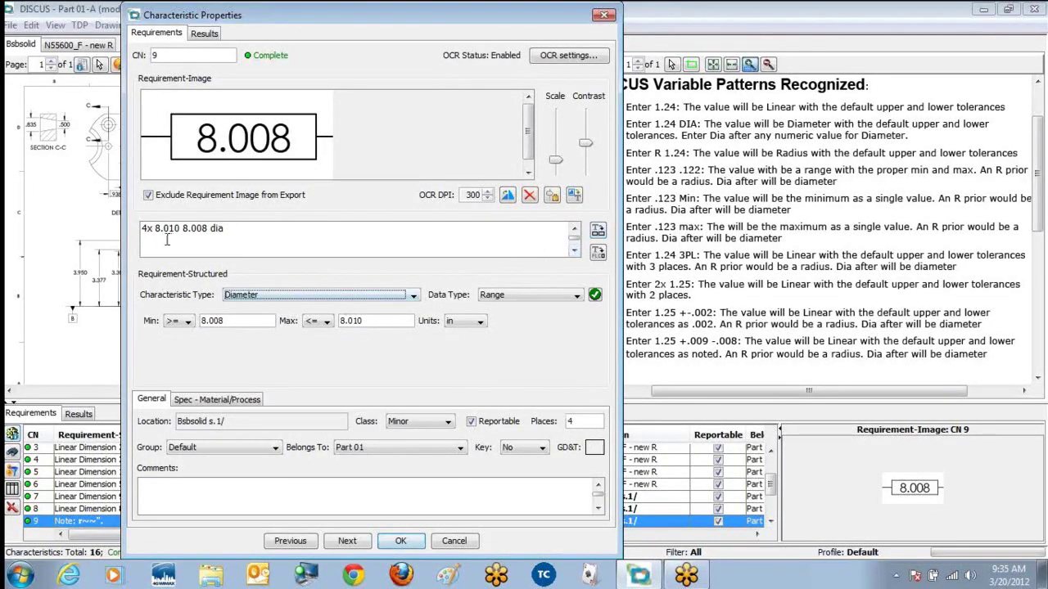
Replace "8.008 dia" with "+-.008" and convert "4x 8.010 +-.008" to a structured linear dimension with tolerances
left_click_drag(182, 229, 256, 233)
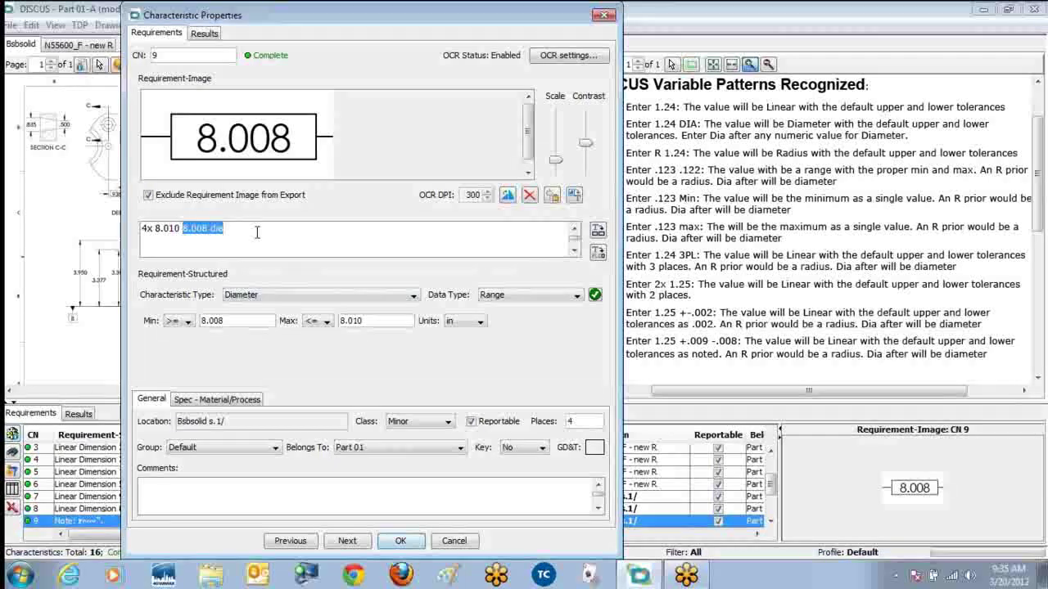
type("+-")
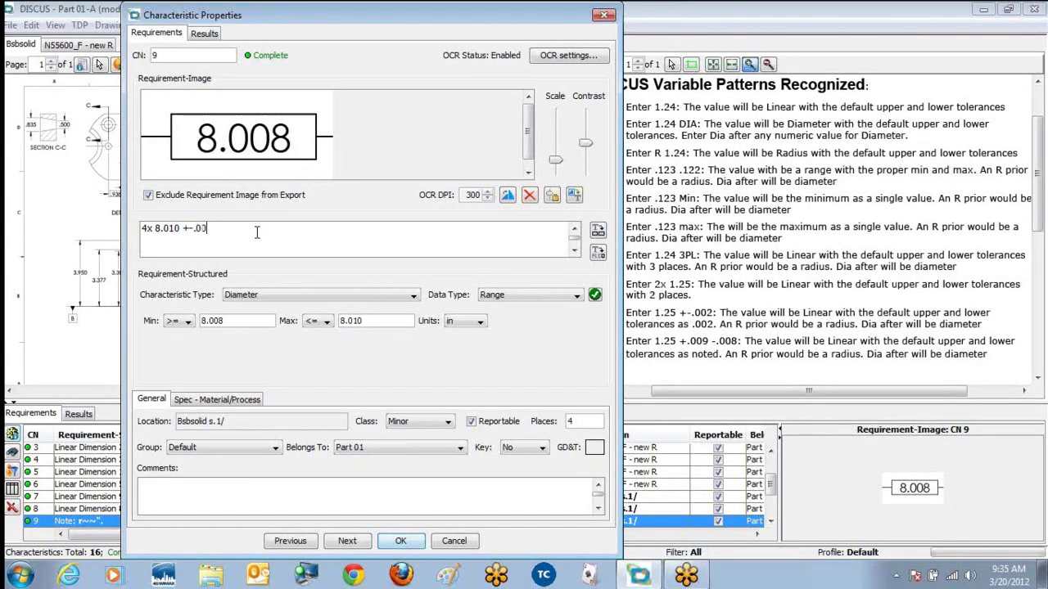
left_click(597, 233)
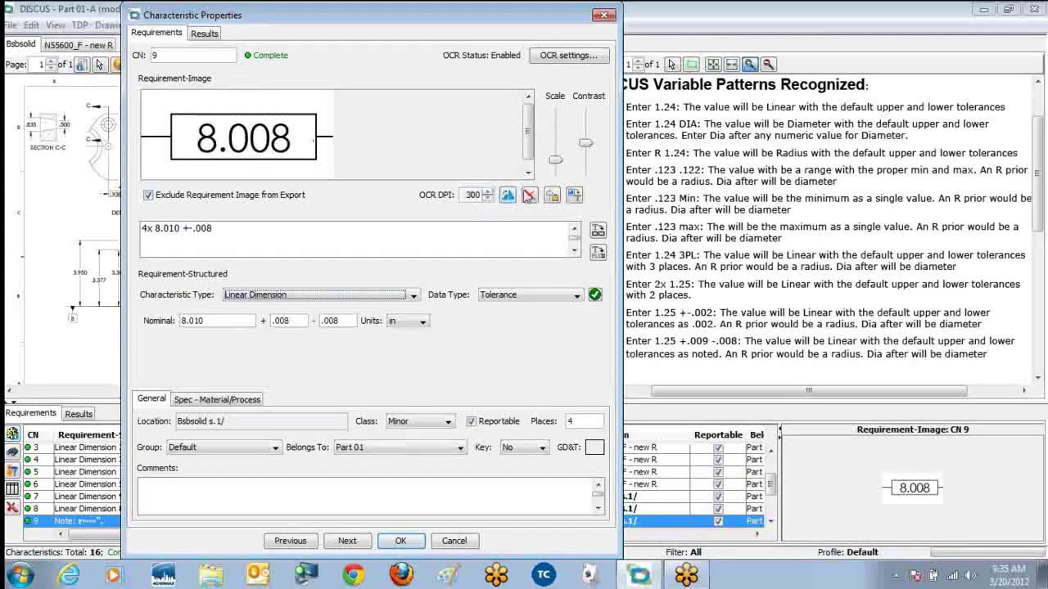
Try OCR on characteristic 9 at 400, 300, 200 and 100 DPI, reread only the boxed 8.008, and return to 300 DPI
left_click(574, 195)
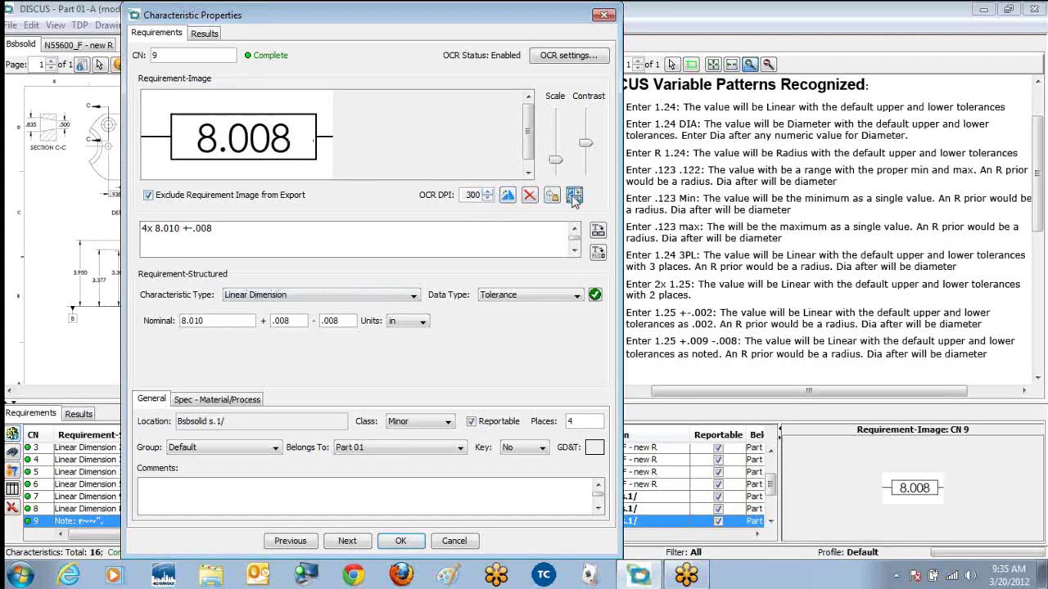
left_click(487, 192)
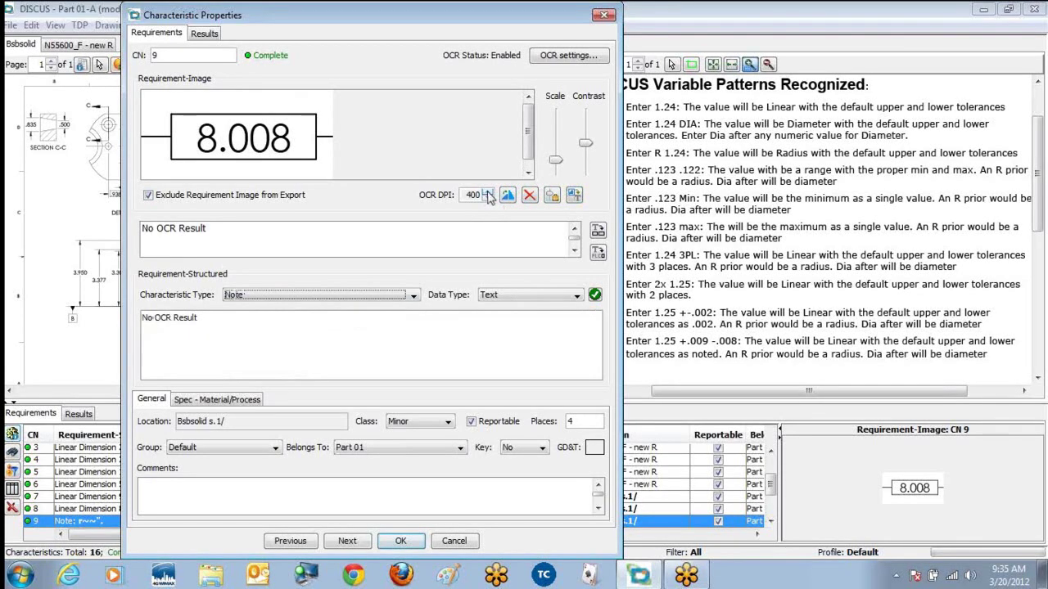
left_click(487, 199)
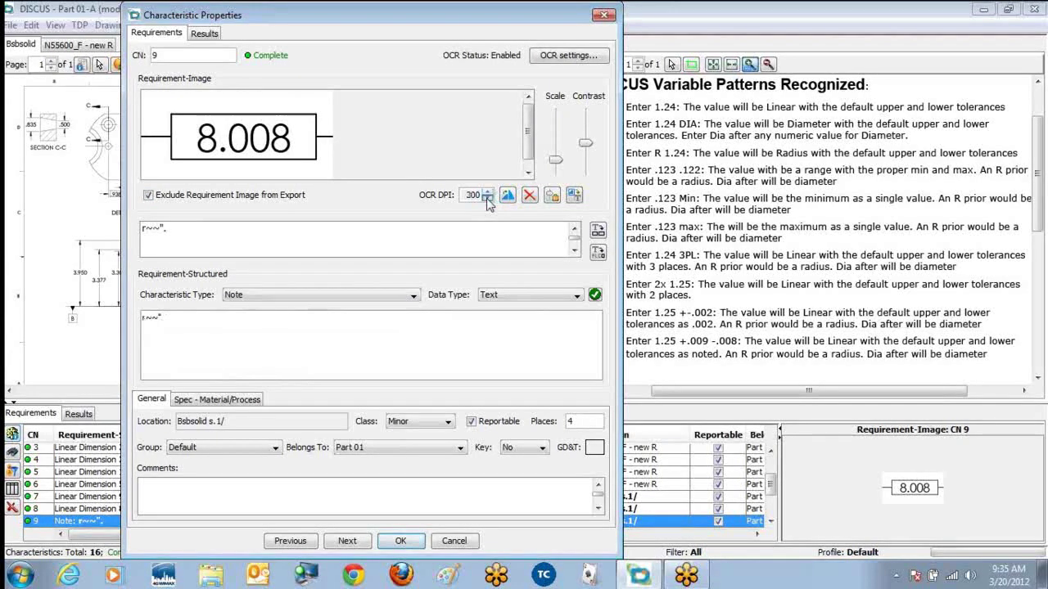
left_click(487, 199)
left_click(488, 199)
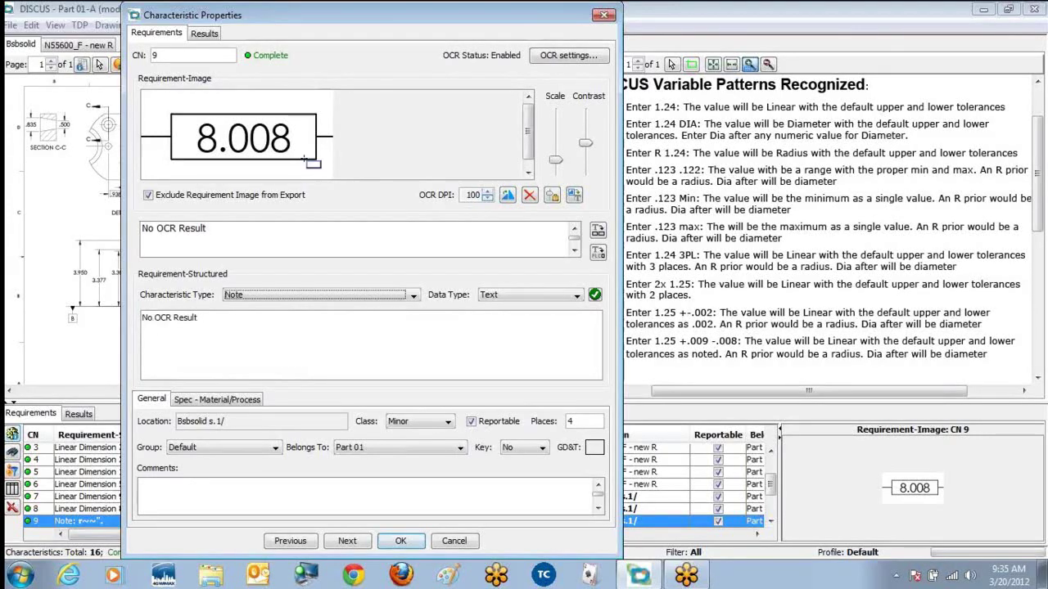
left_click_drag(303, 157, 179, 113)
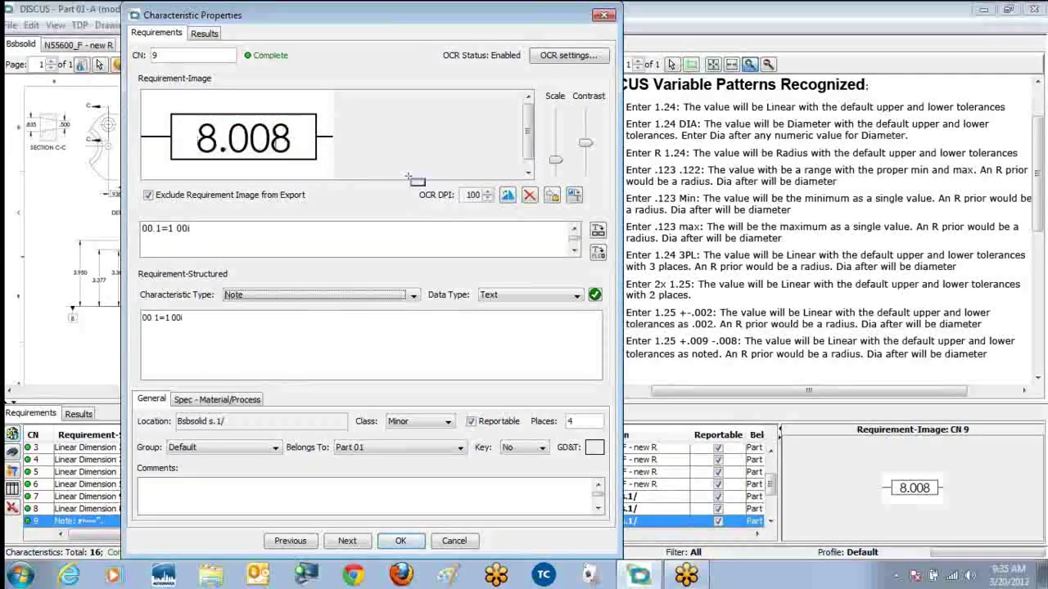
left_click(487, 192)
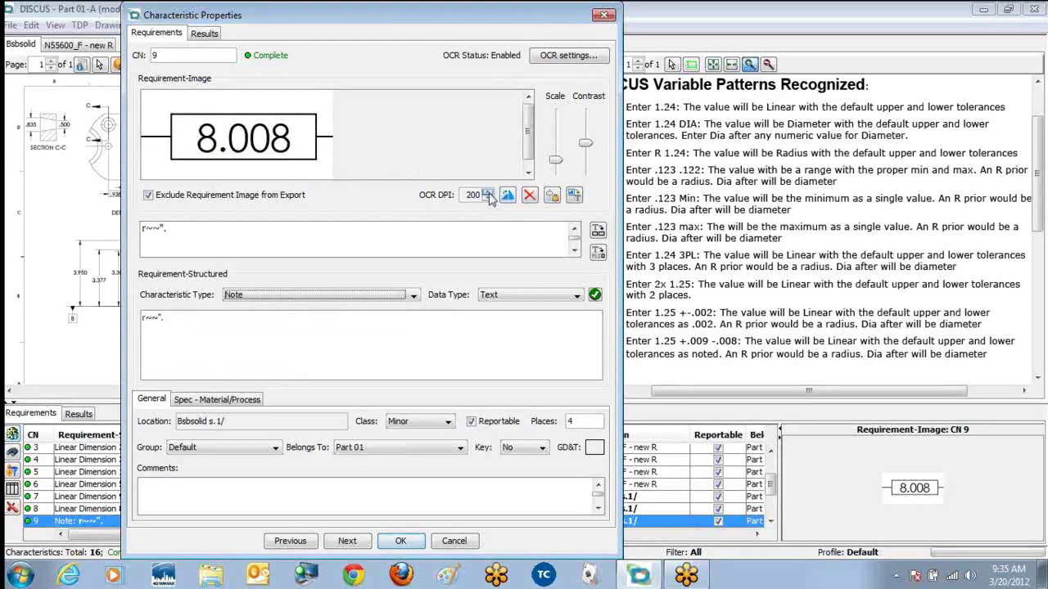
left_click(488, 193)
Replace characteristic 9's requirement text with 8.000, convert it to structured fields, and advance to characteristic 10
left_click_drag(168, 229, 36, 199)
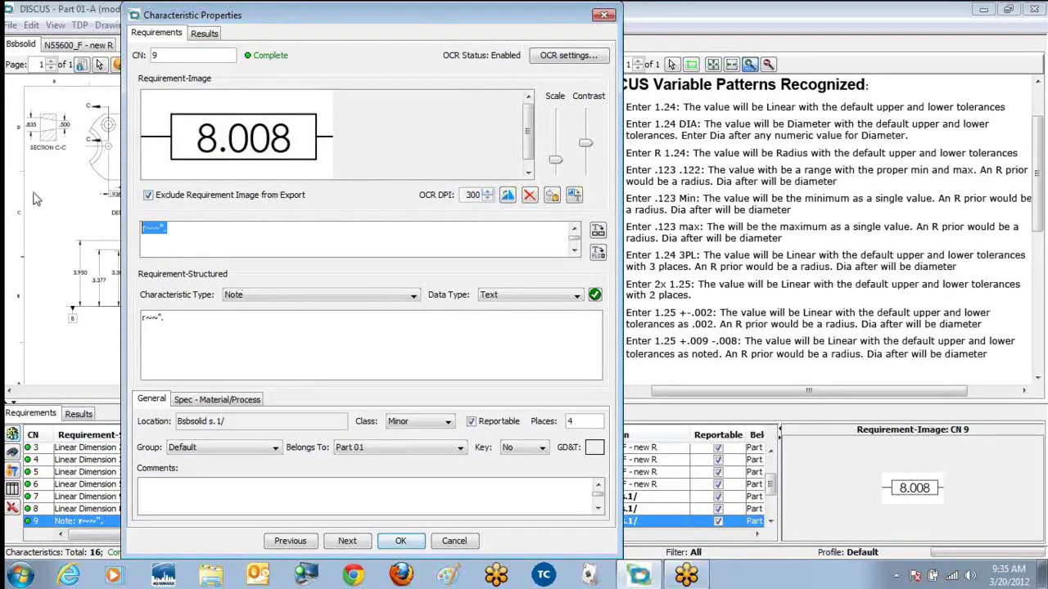
type("8.000")
left_click(598, 232)
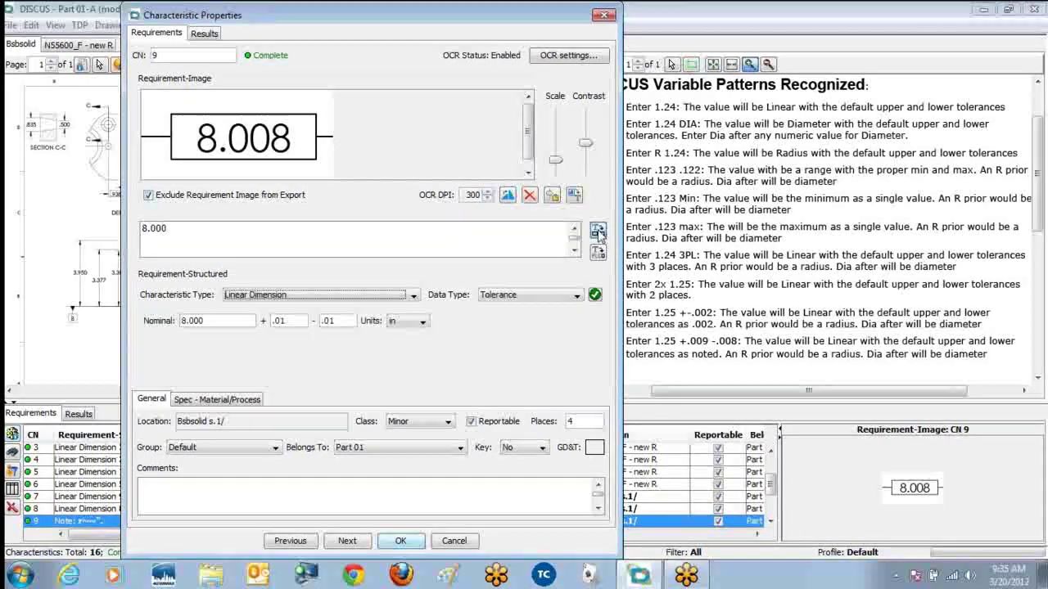
left_click(349, 542)
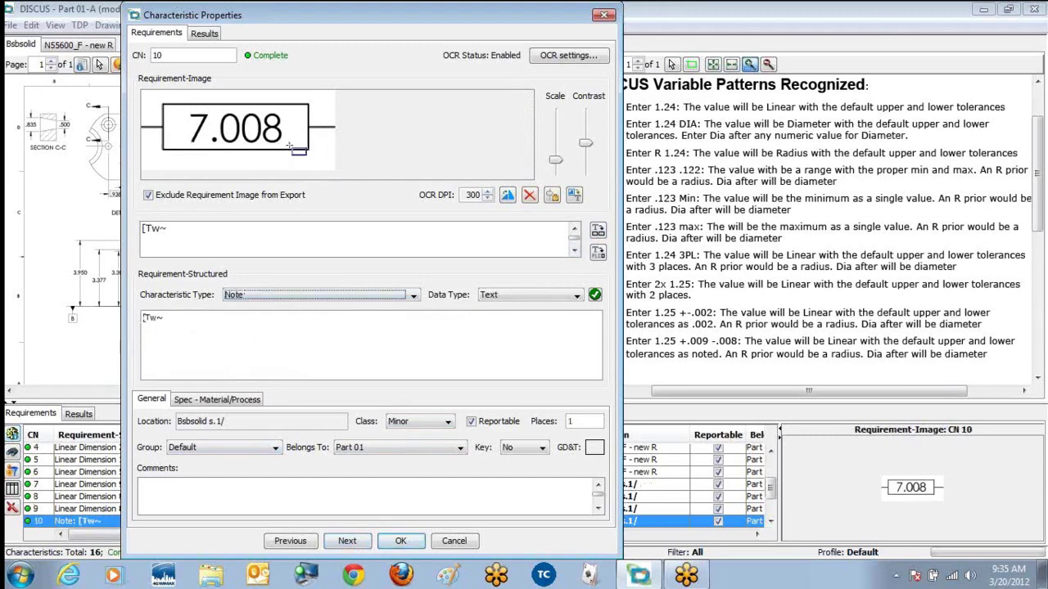
Try OCR on characteristic 10's boxed 7.008, at a smaller image scale and at 200 DPI, and return to 300 DPI
left_click_drag(290, 146, 207, 109)
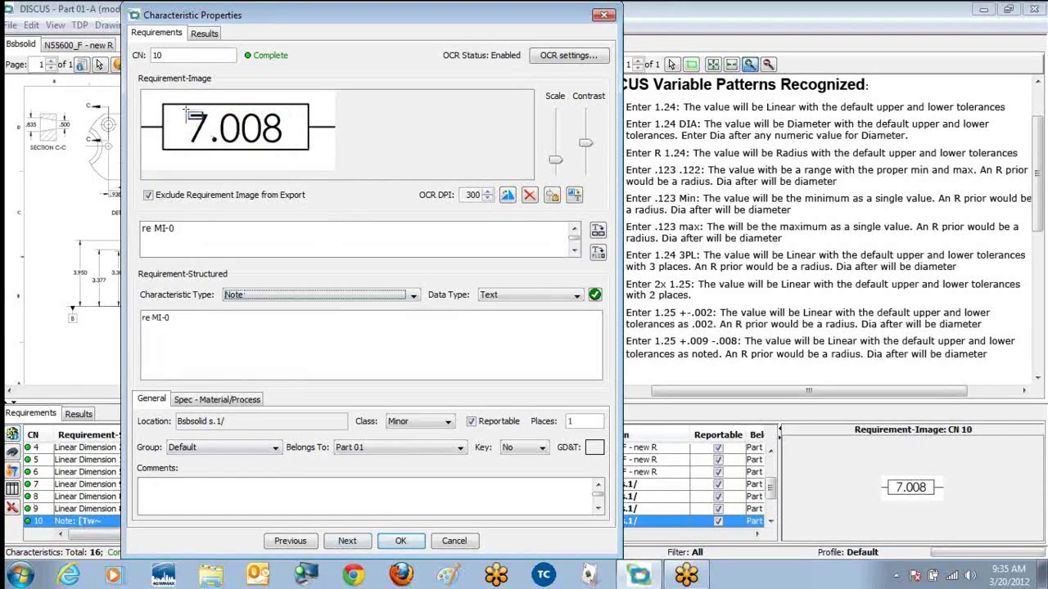
left_click(556, 161)
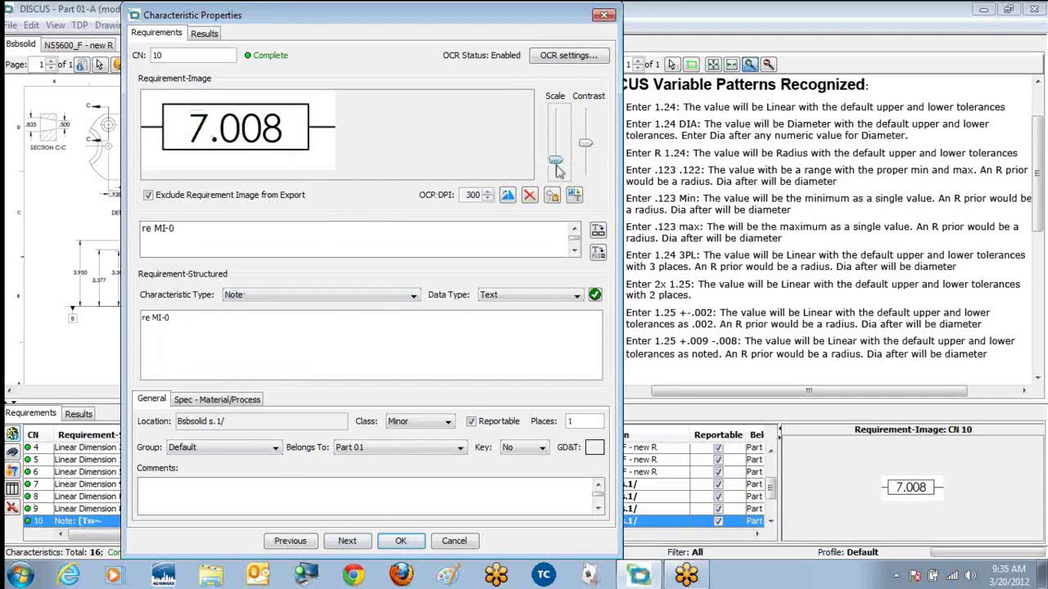
left_click_drag(555, 169, 557, 174)
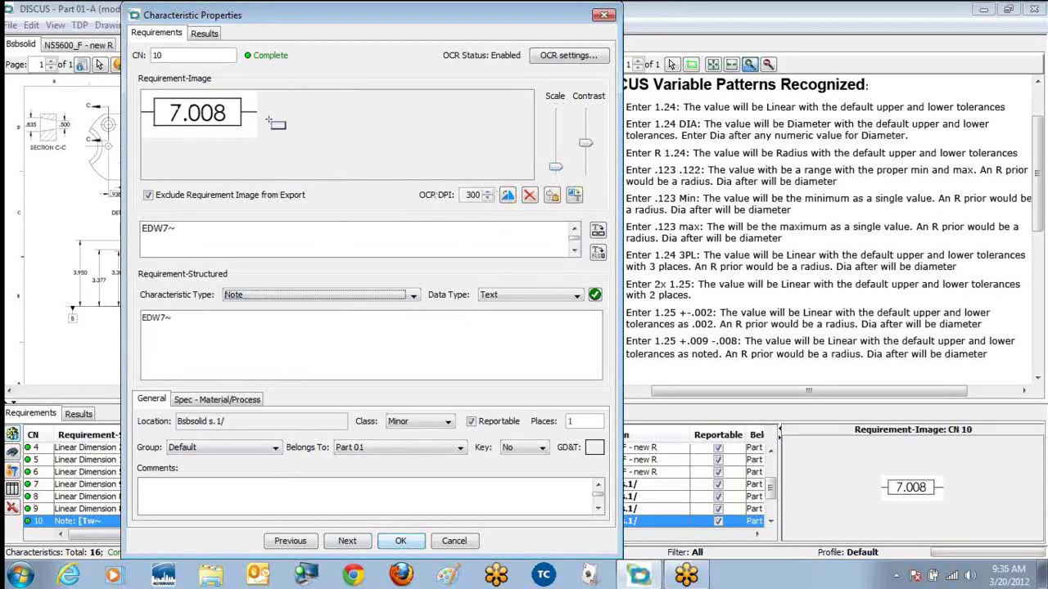
left_click(488, 200)
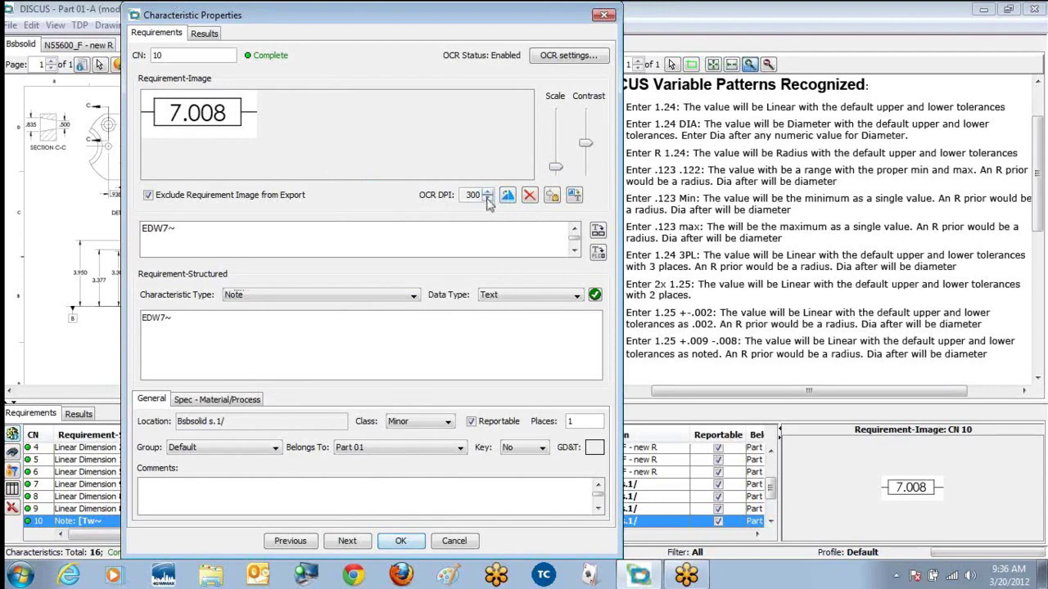
left_click(486, 191)
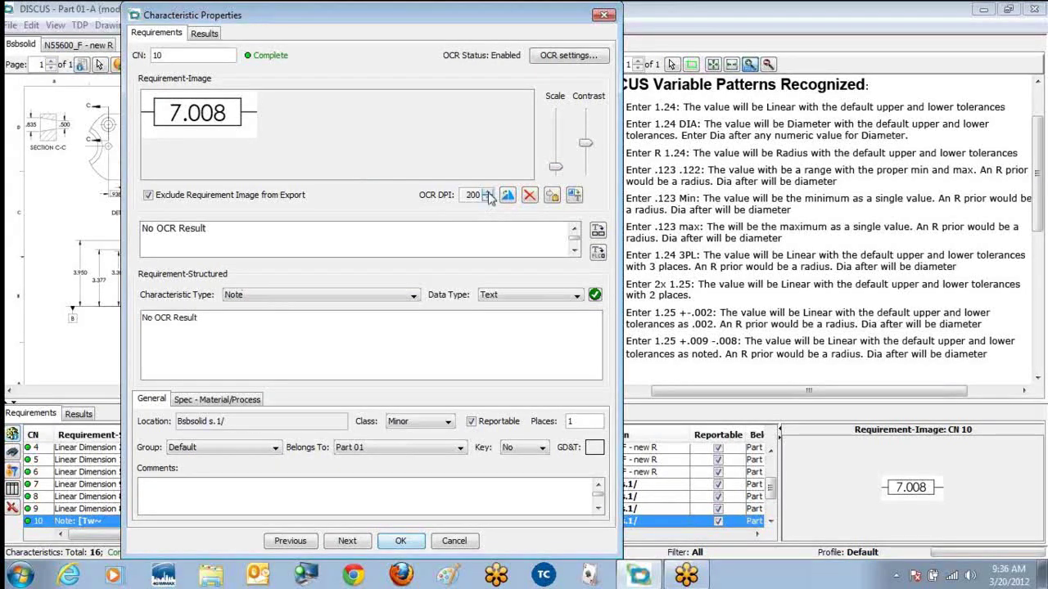
Replace characteristic 10's requirement text with 7.008 and convert it to structured fields
left_click_drag(179, 229, 96, 232)
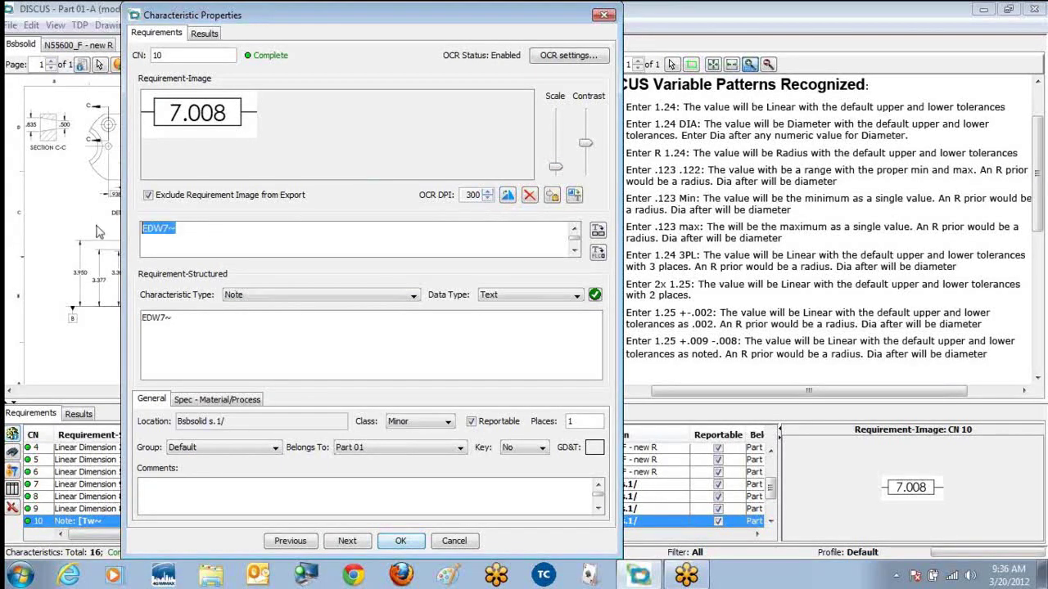
type("7.008")
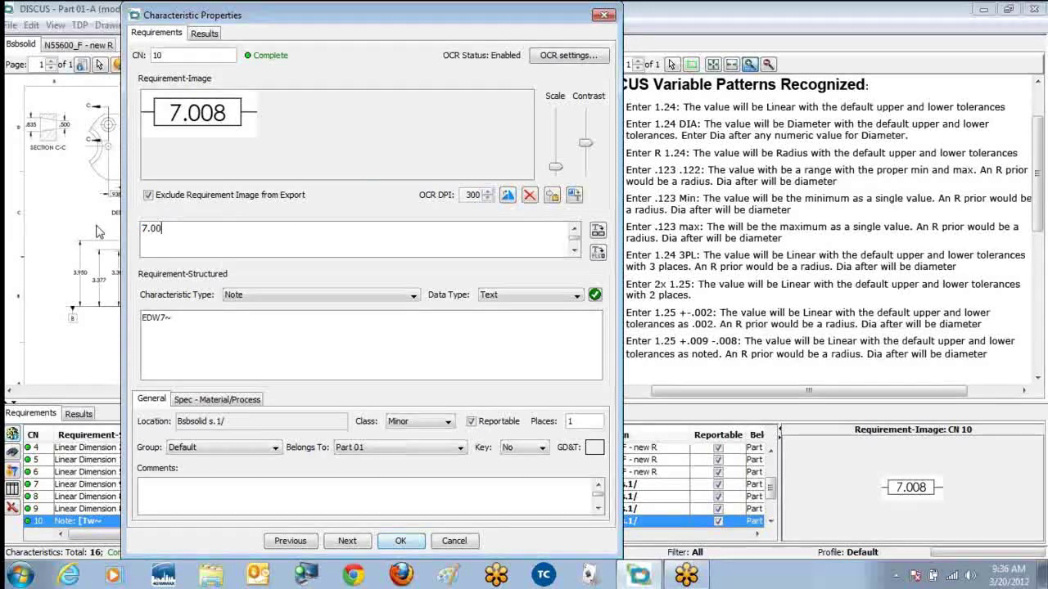
left_click(597, 231)
Advance to characteristic 11, set its characteristic type to Diameter, and continue to characteristic 11.1
left_click(348, 543)
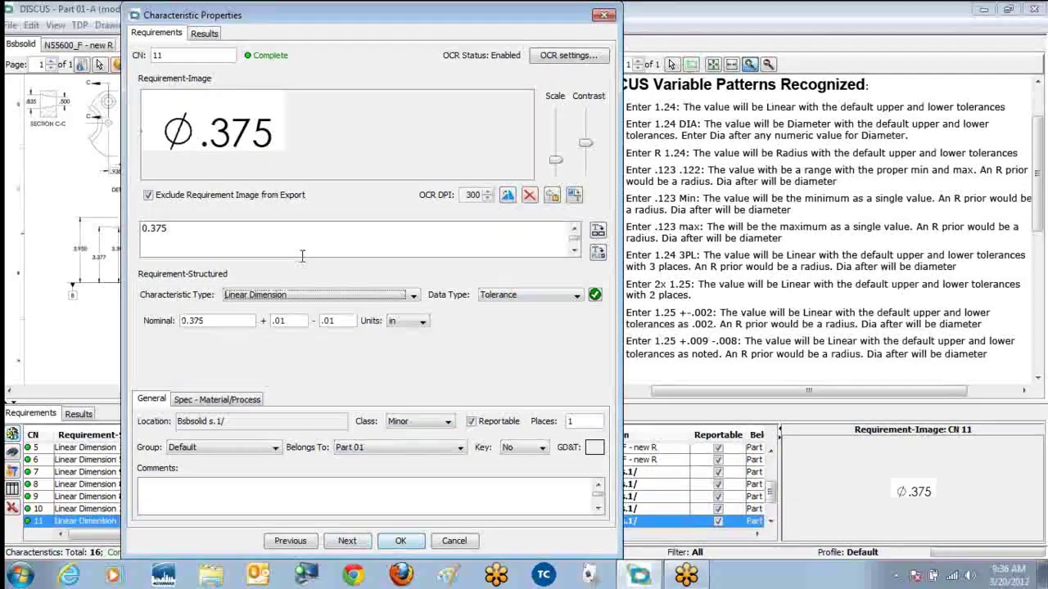
key("d")
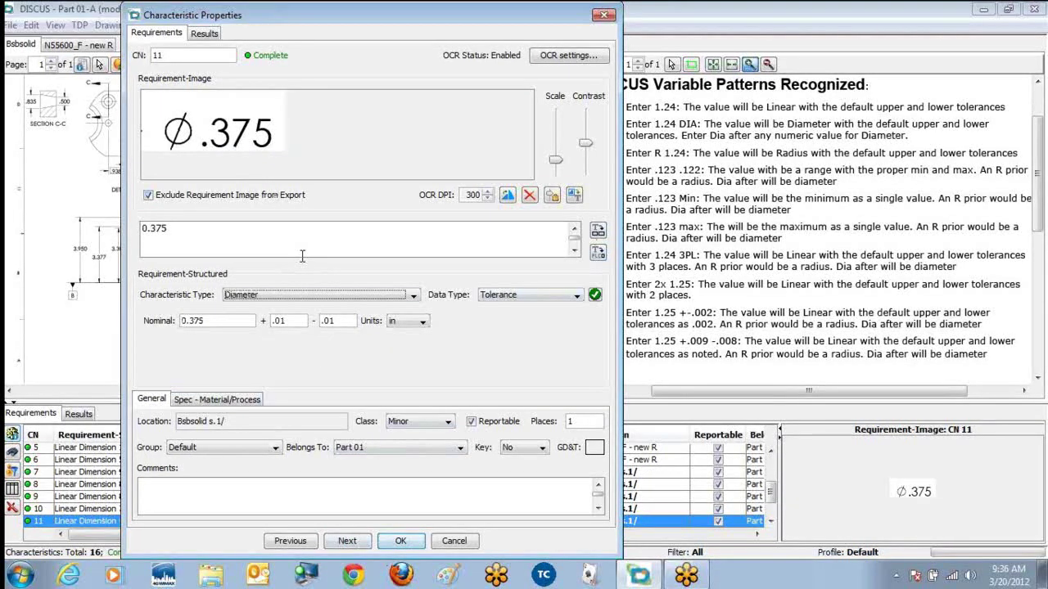
left_click(347, 542)
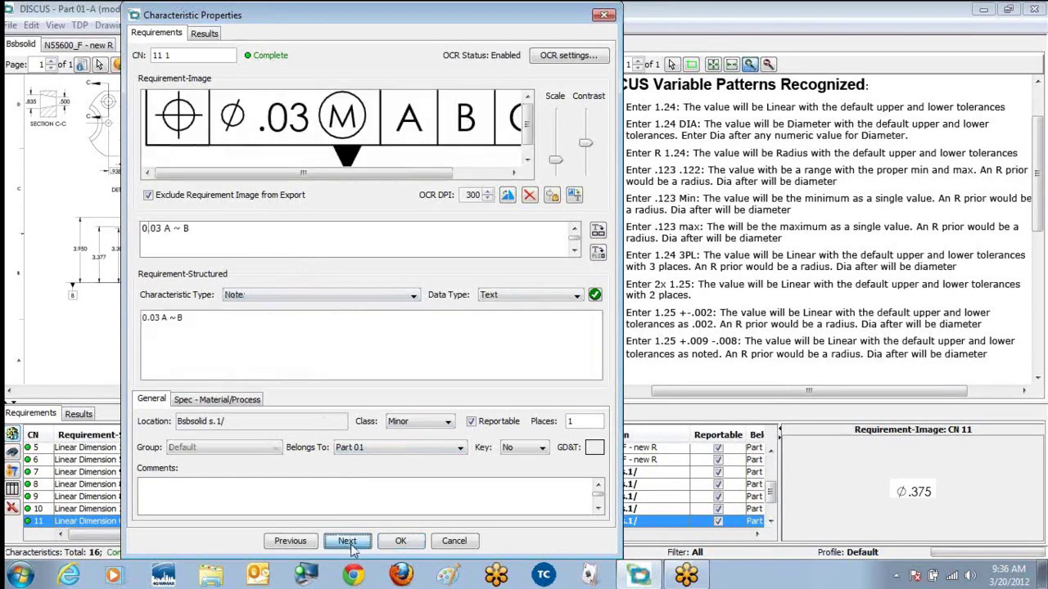
Start characteristic 11.1's GD&T frame with the position symbol and a diameter tolerance of 0.03 at maximum material condition (M)
left_click(594, 448)
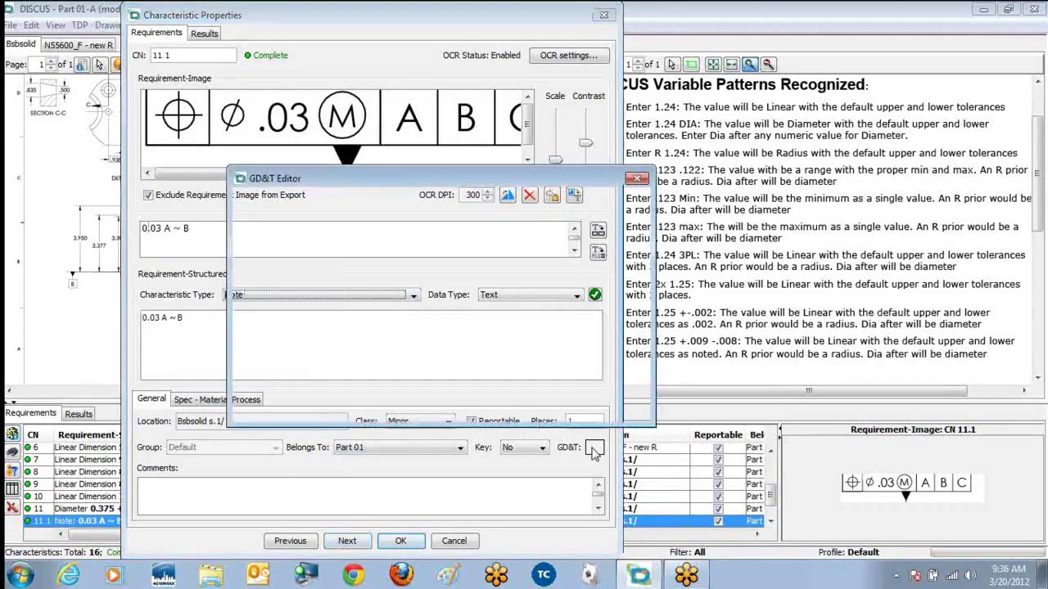
left_click(375, 352)
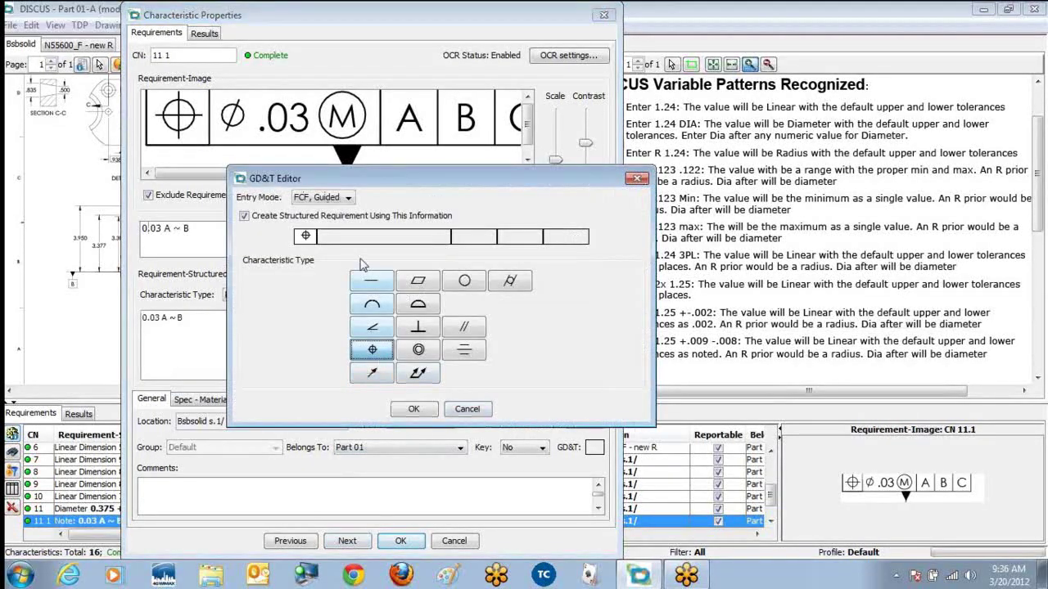
left_click(373, 244)
left_click(320, 294)
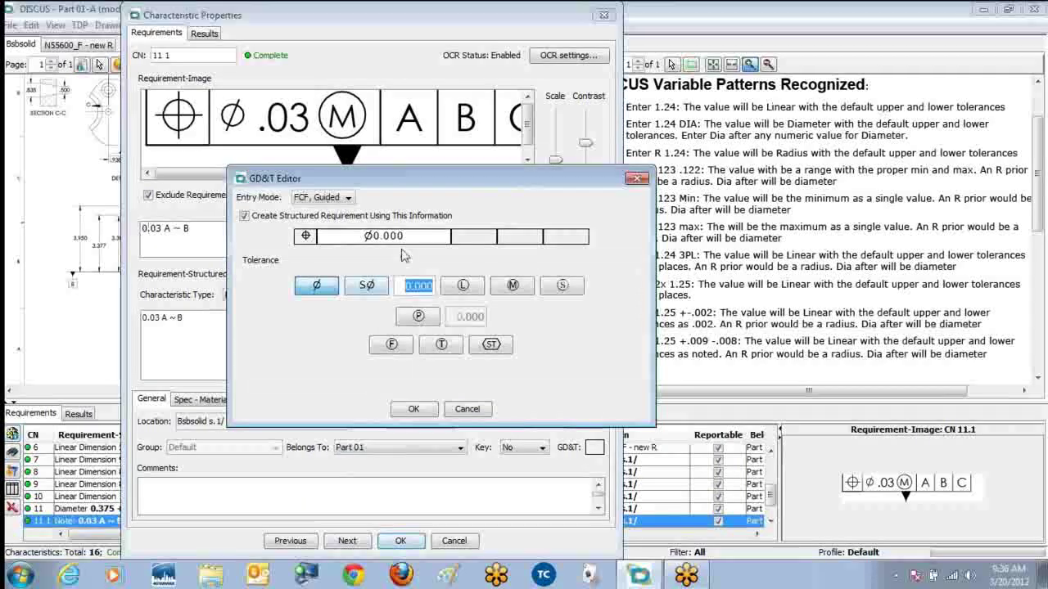
left_click_drag(420, 285, 440, 286)
type("3")
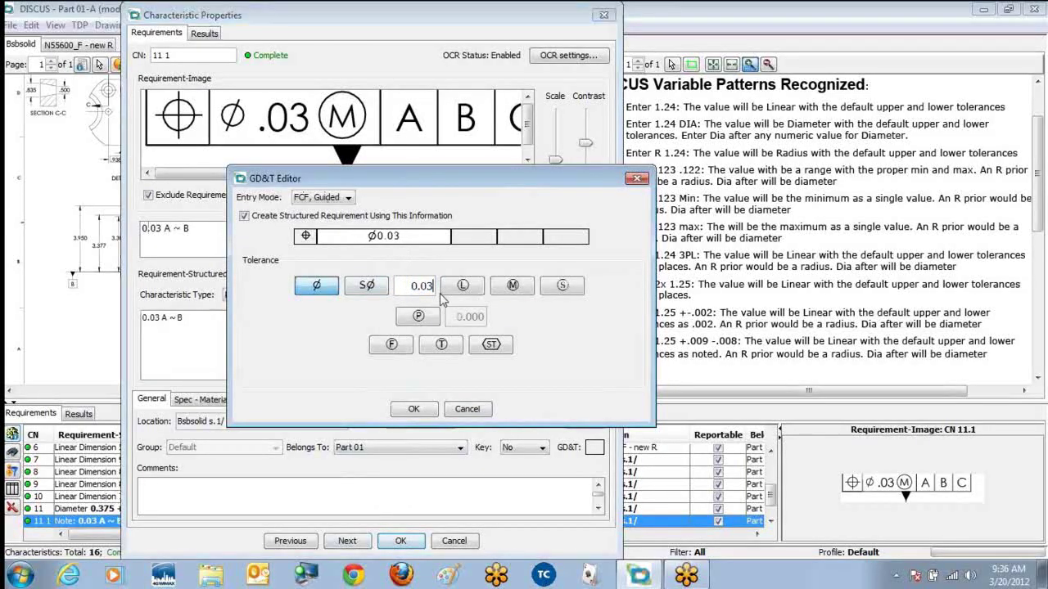
left_click(512, 286)
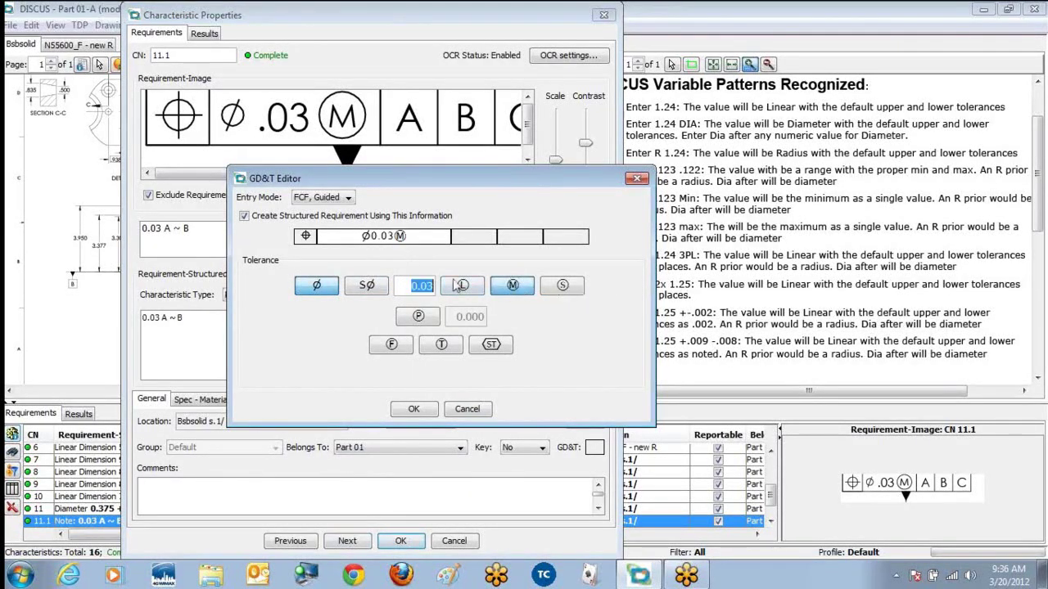
Add datums A, B and C to characteristic 11.1's GD&T frame and apply it, replacing the existing structured requirement
left_click(472, 238)
type("A")
key("Tab")
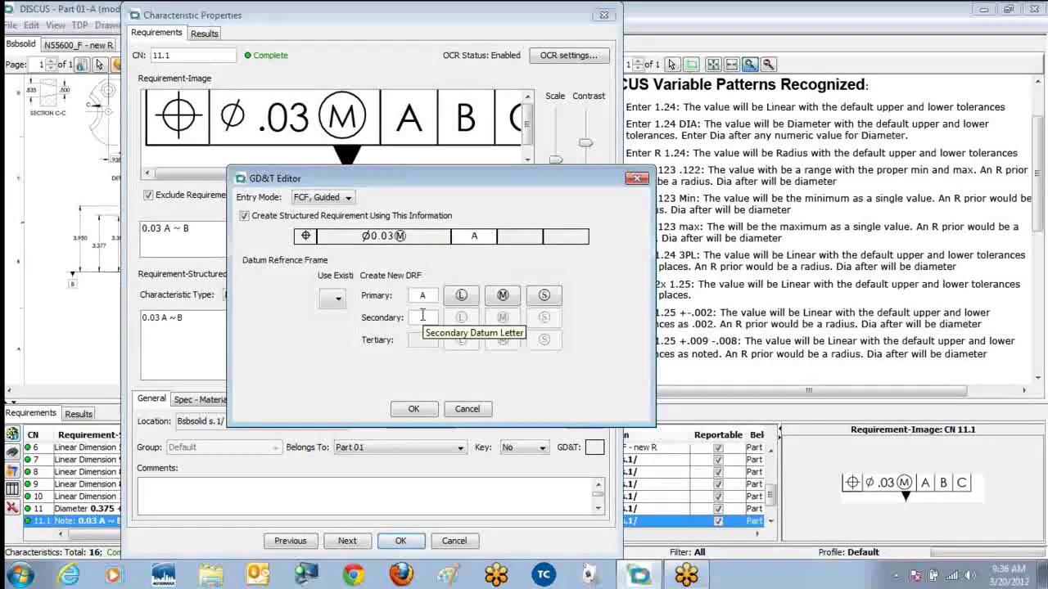
left_click(421, 319)
type("B")
key("Tab")
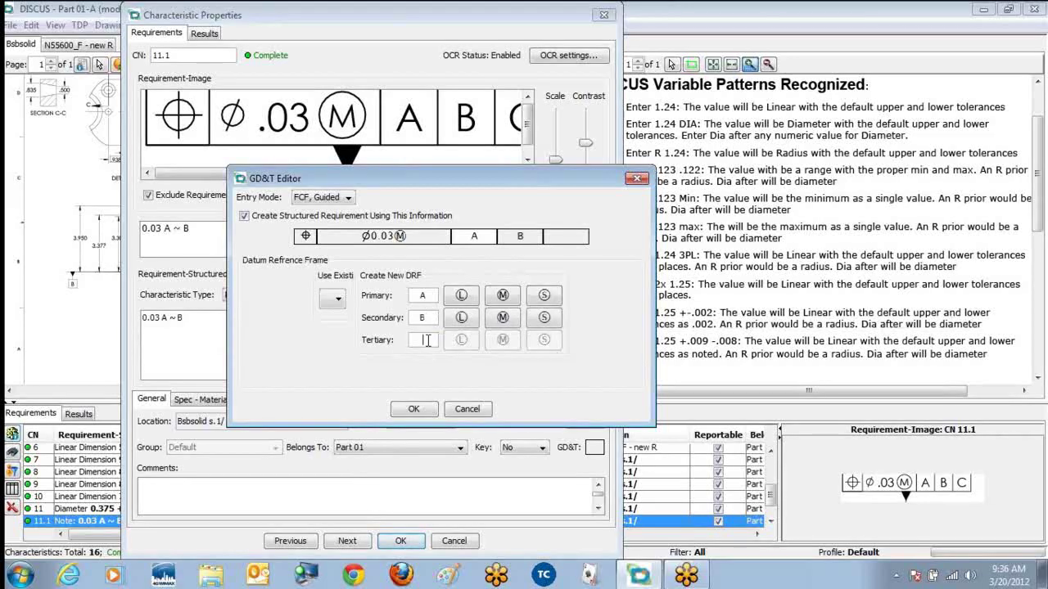
type("C")
left_click(413, 409)
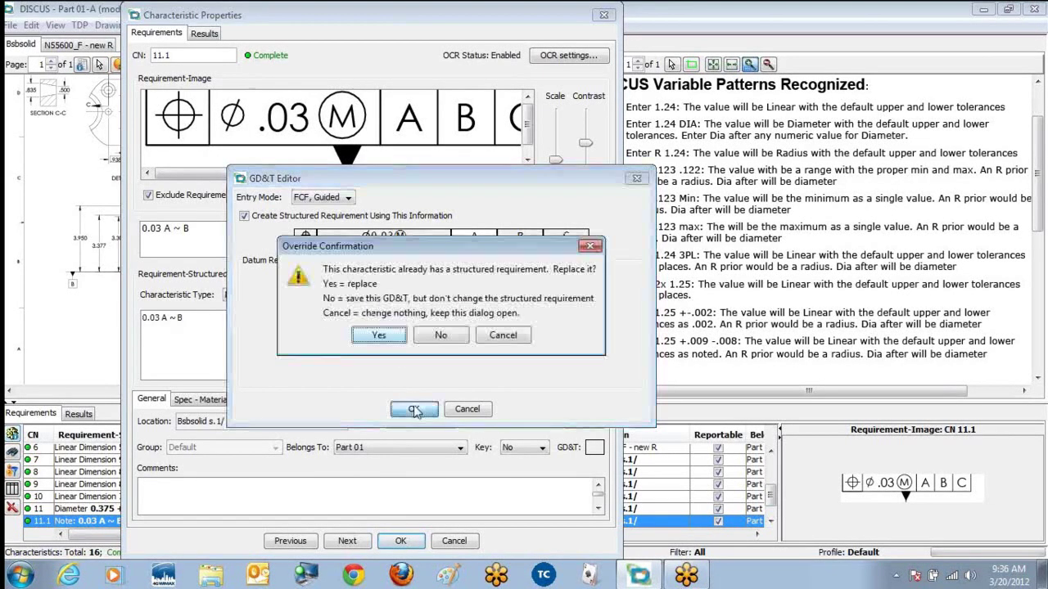
left_click(380, 337)
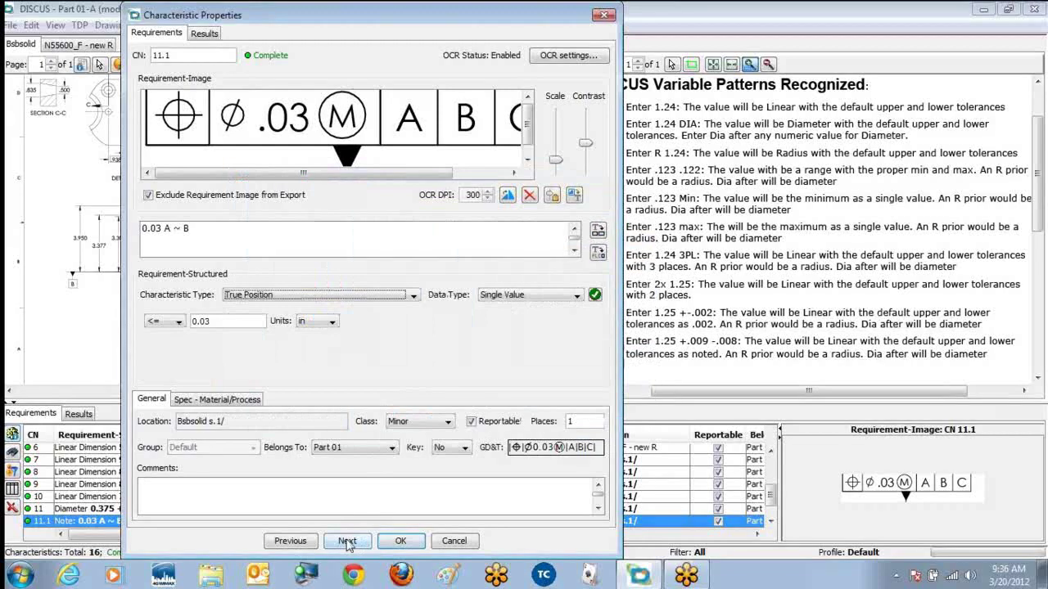
Advance to characteristic 12, set its characteristic type to Diameter, and continue to characteristic 13
left_click(347, 542)
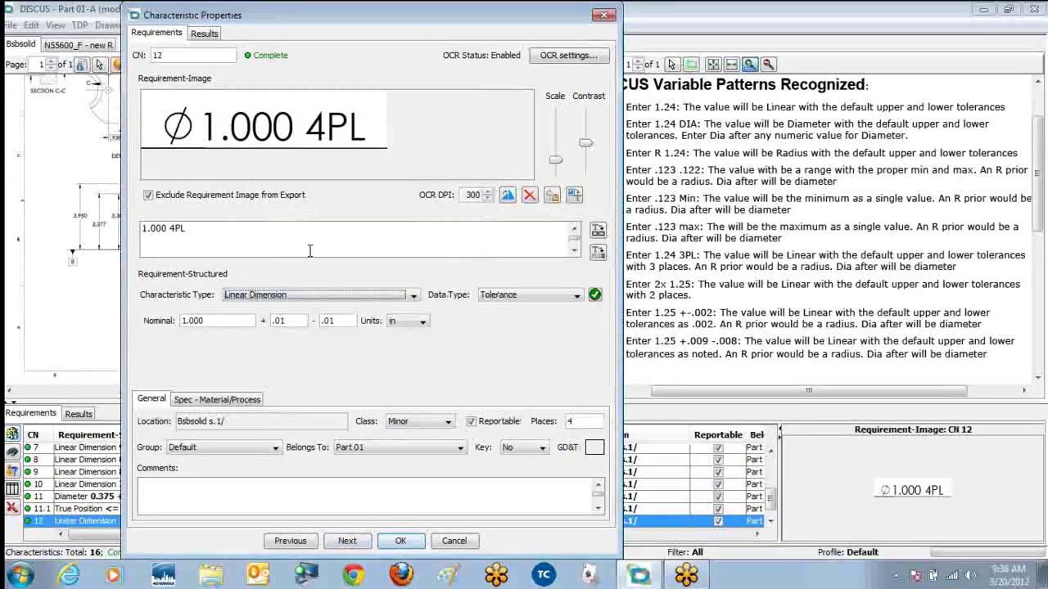
key("d")
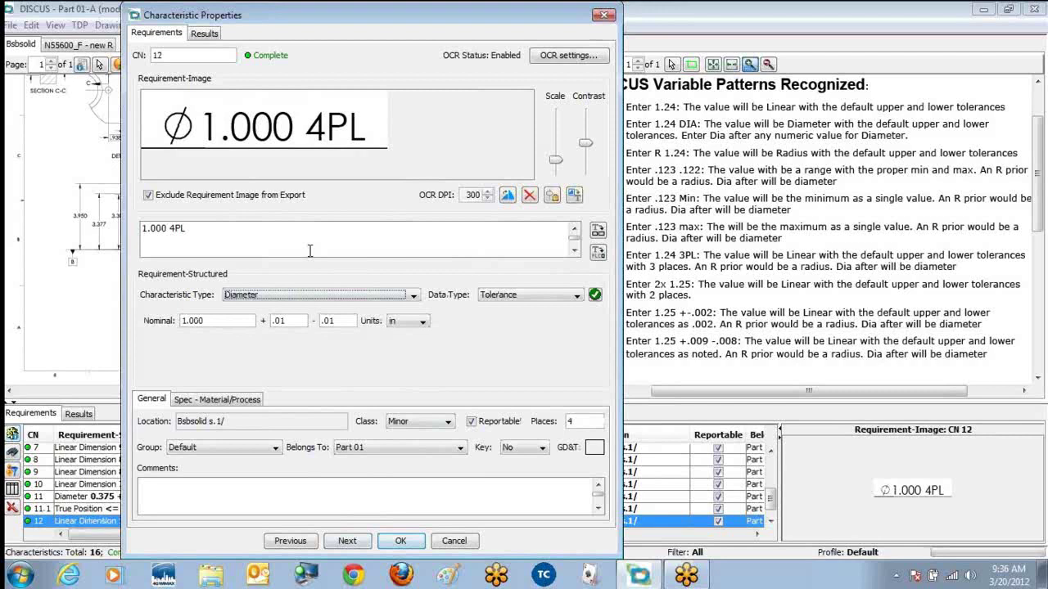
left_click(347, 542)
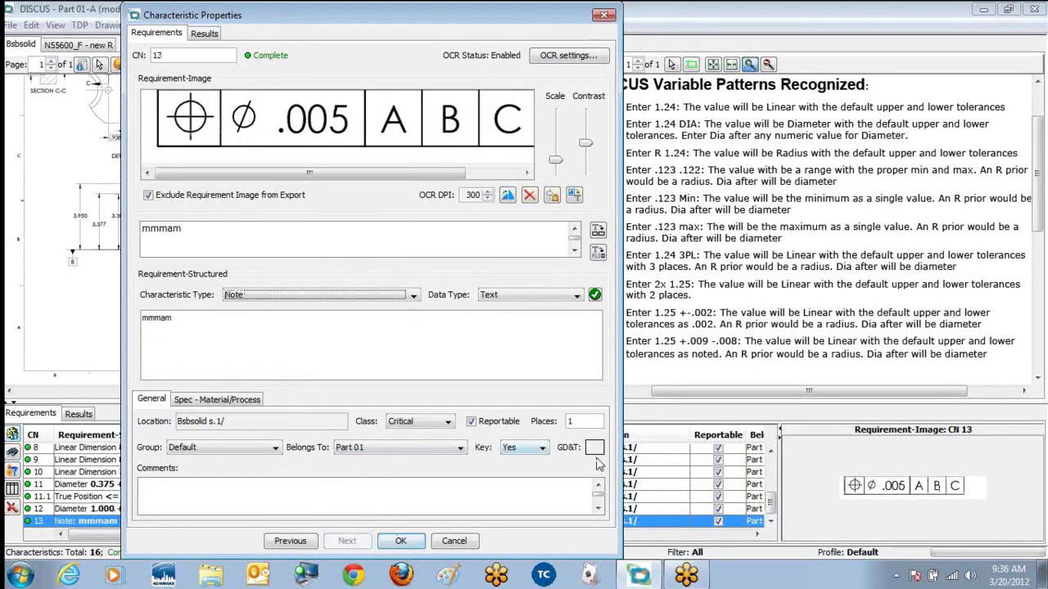
Start characteristic 13's GD&T frame with the position symbol and a diameter tolerance of 0.005
left_click(595, 448)
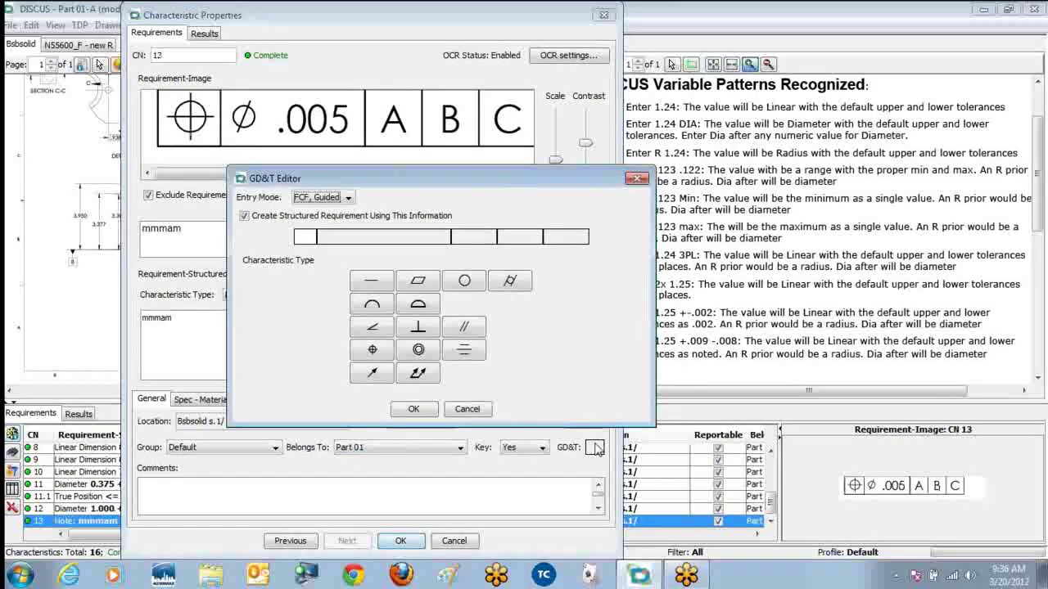
left_click(373, 350)
left_click(317, 287)
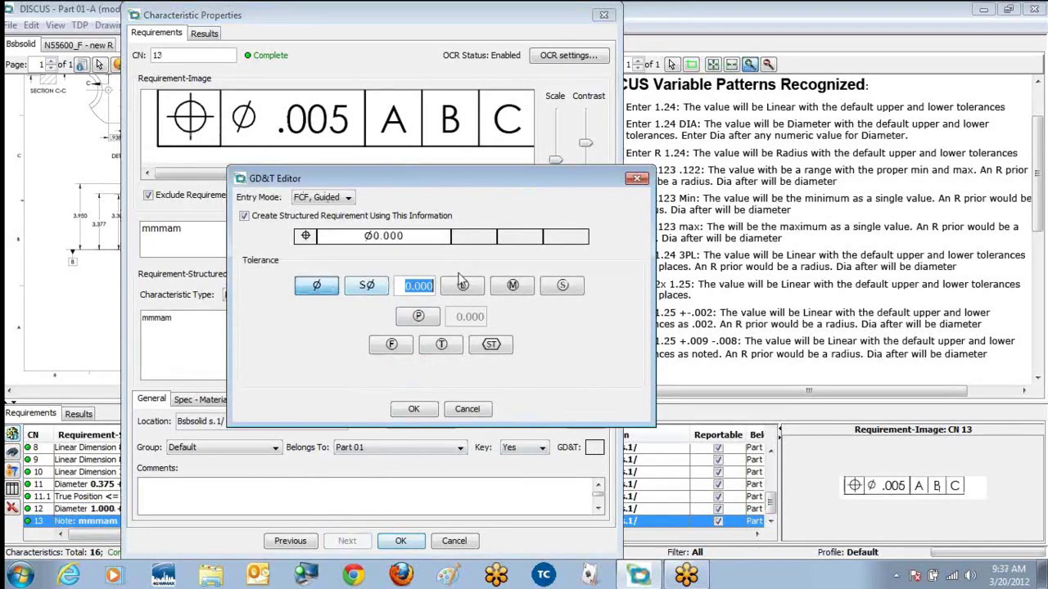
left_click(431, 286)
type("5")
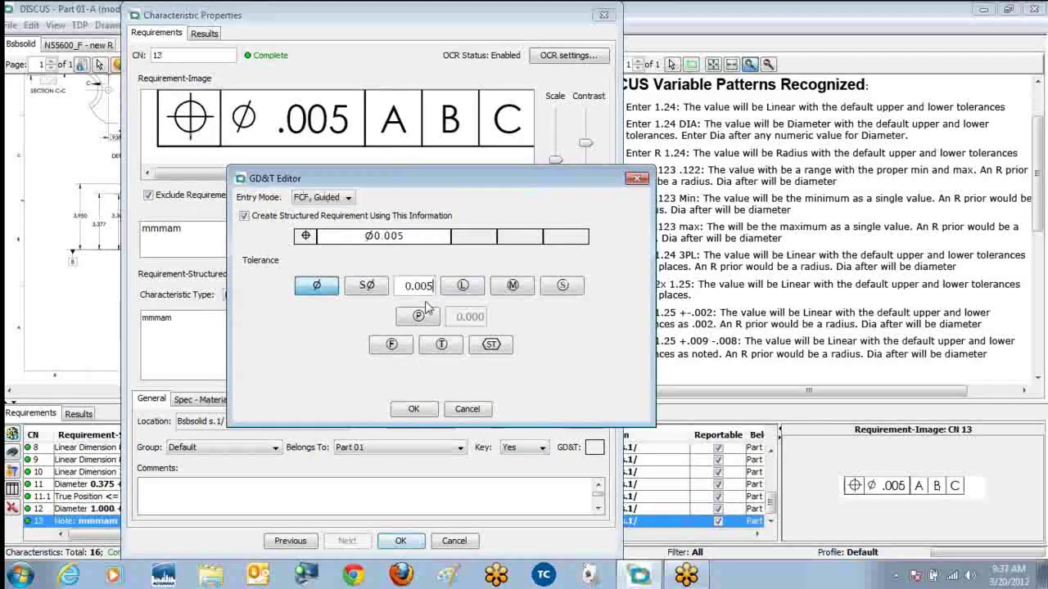
Reuse the existing A|B|C datum reference frame for characteristic 13, replace its structured requirement, and save the characteristic properties
left_click(474, 240)
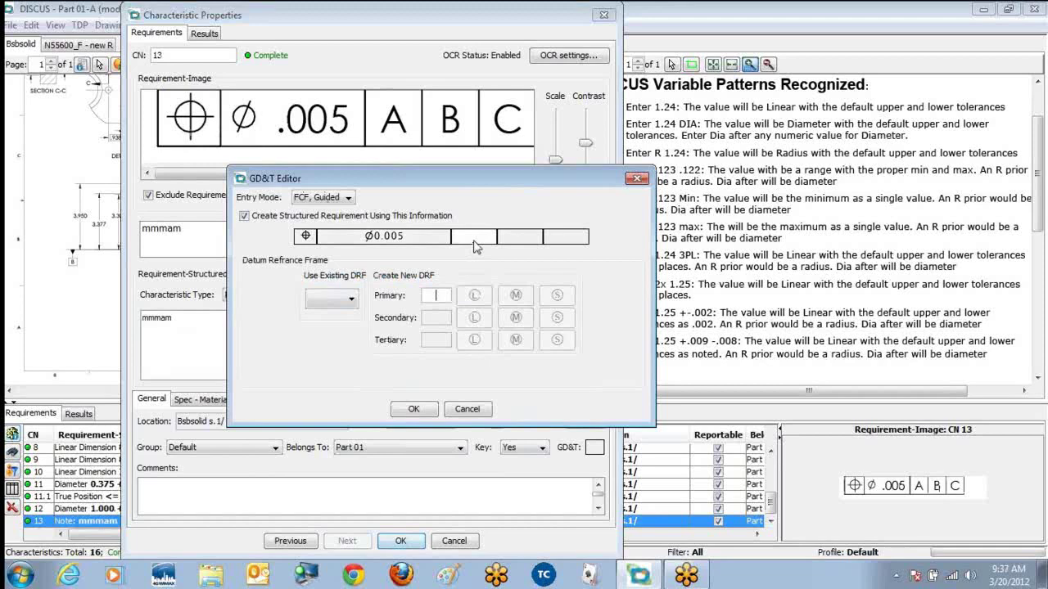
left_click(351, 303)
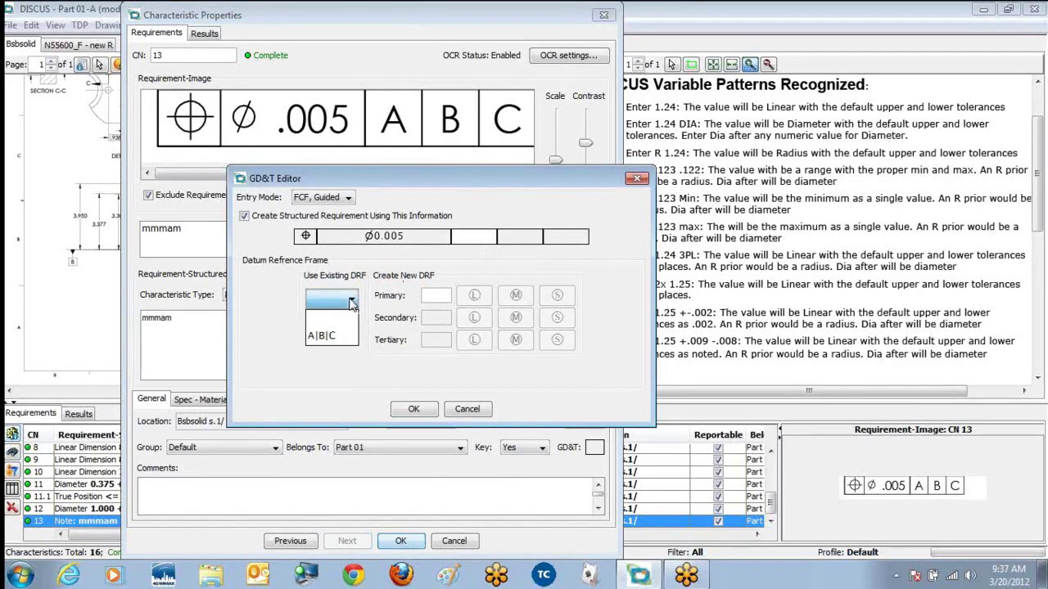
left_click(319, 341)
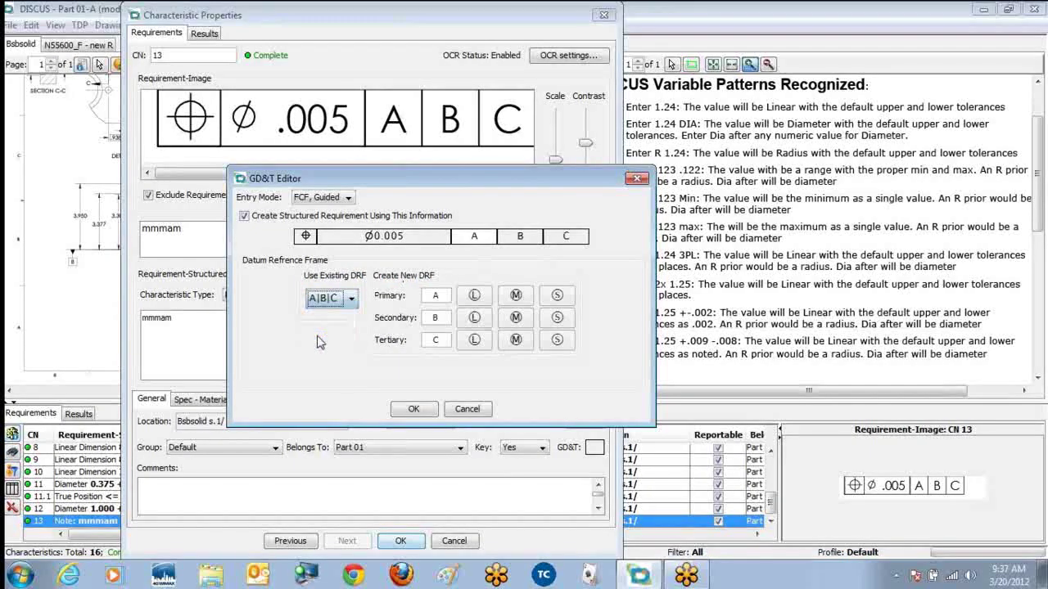
left_click(414, 409)
left_click(378, 336)
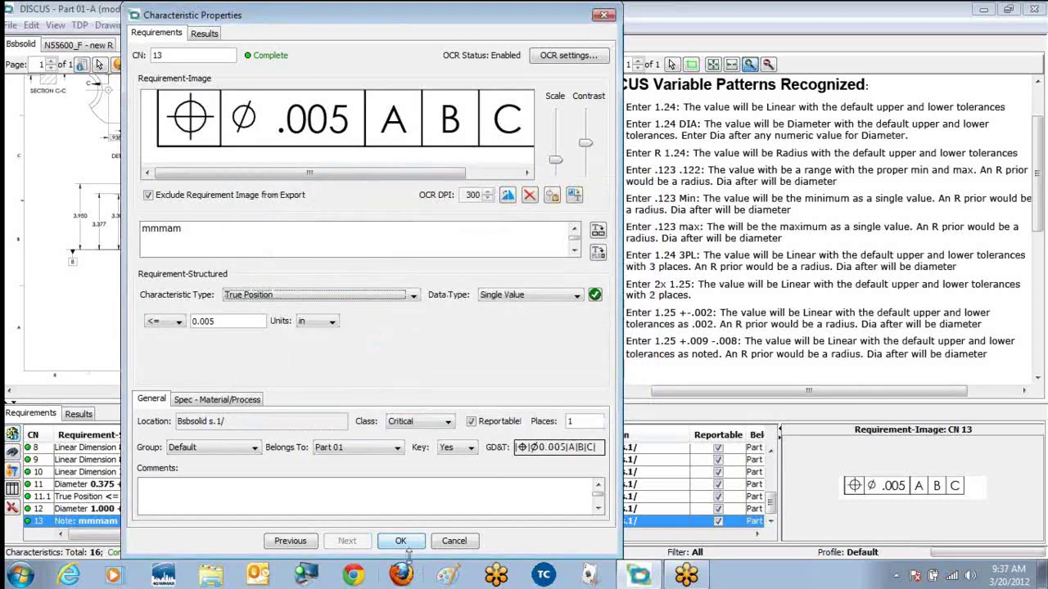
left_click(400, 541)
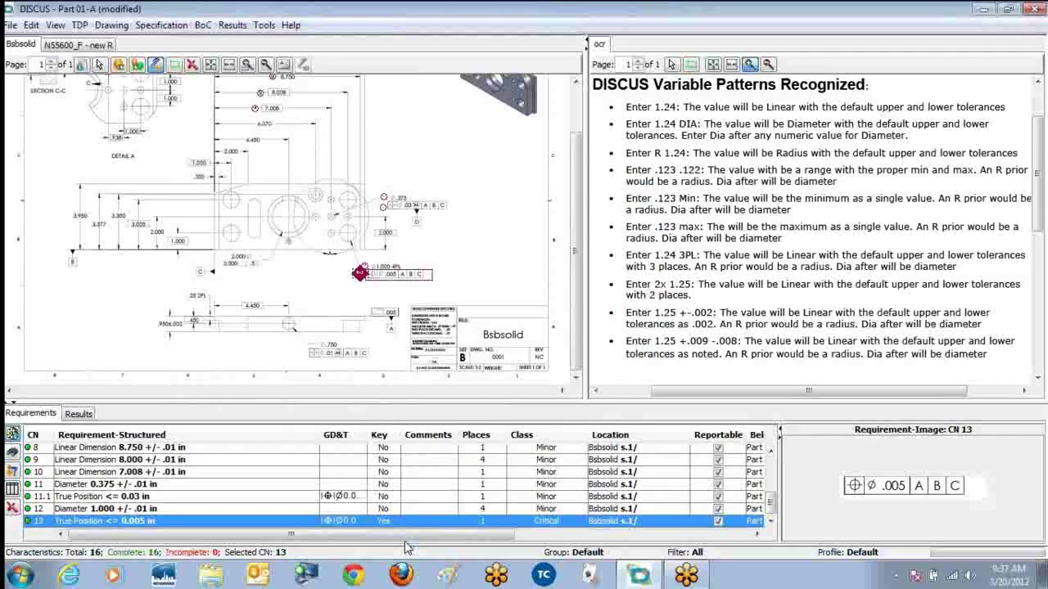